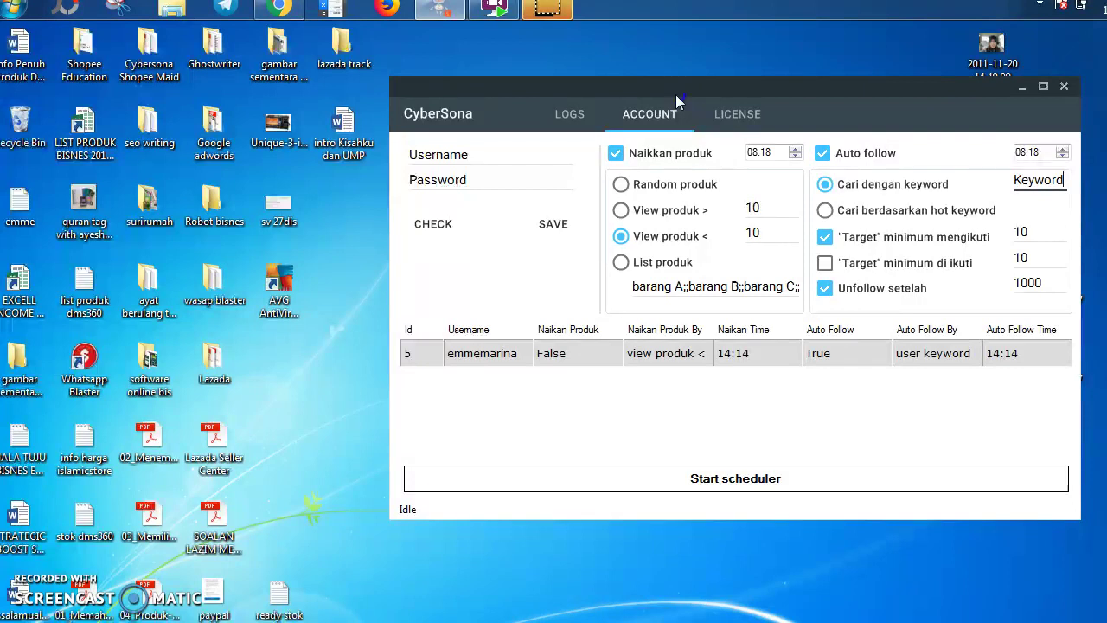
Step: Switch CyberSona to the LOGS tab to see the active lifetime license entry
{"action": "left_click", "coordinate": [577, 118]}
{"action": "left_click", "coordinate": [578, 117]}
{"action": "left_click", "coordinate": [578, 132]}
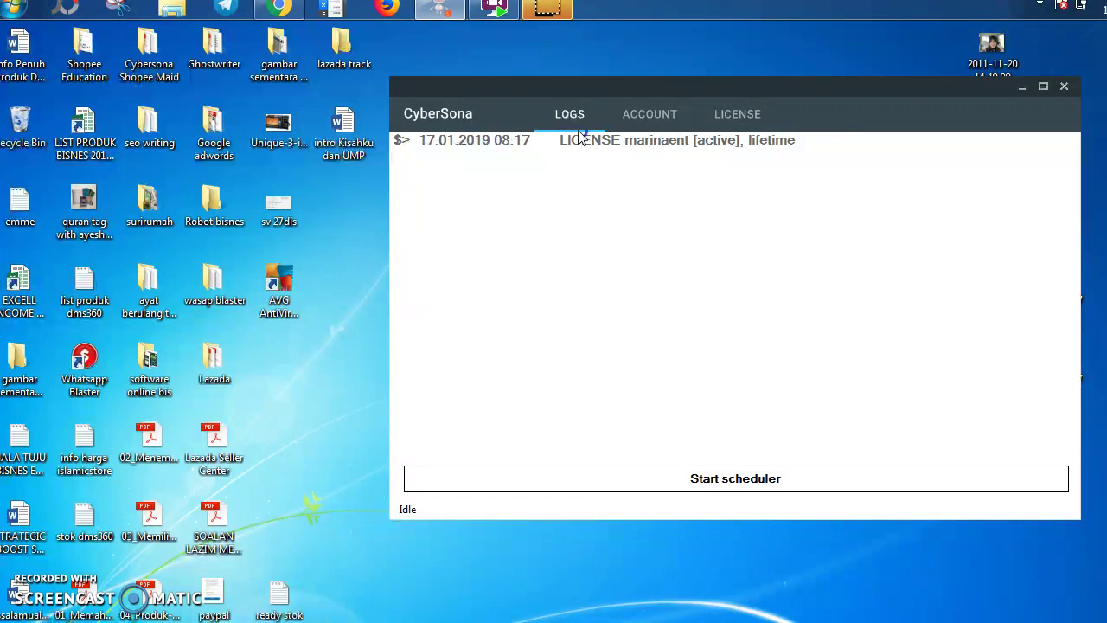
Step: Return to the ACCOUNT tab and go over the Username and Password fields
{"action": "left_click", "coordinate": [634, 123]}
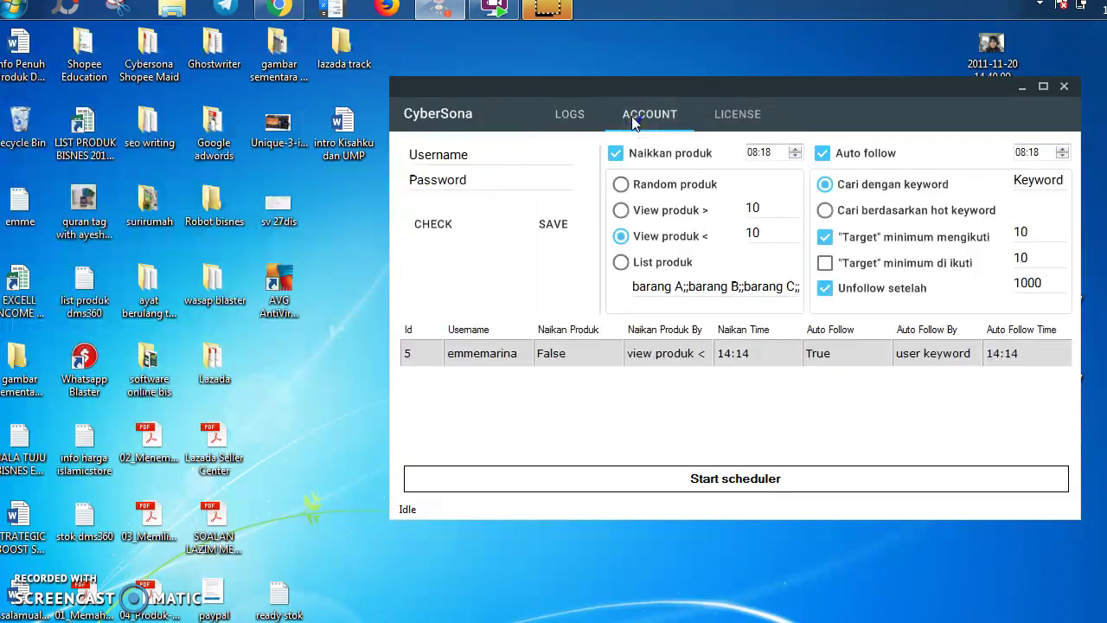
{"action": "left_click", "coordinate": [458, 152]}
{"action": "left_click", "coordinate": [476, 180]}
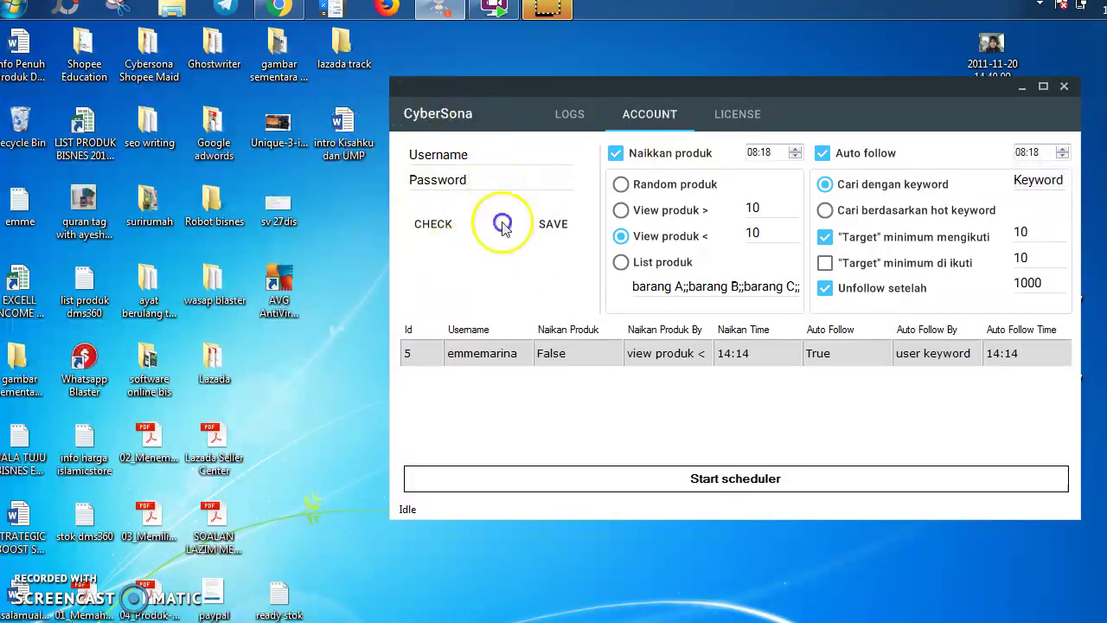
{"action": "left_click", "coordinate": [438, 179]}
{"action": "left_click", "coordinate": [495, 148]}
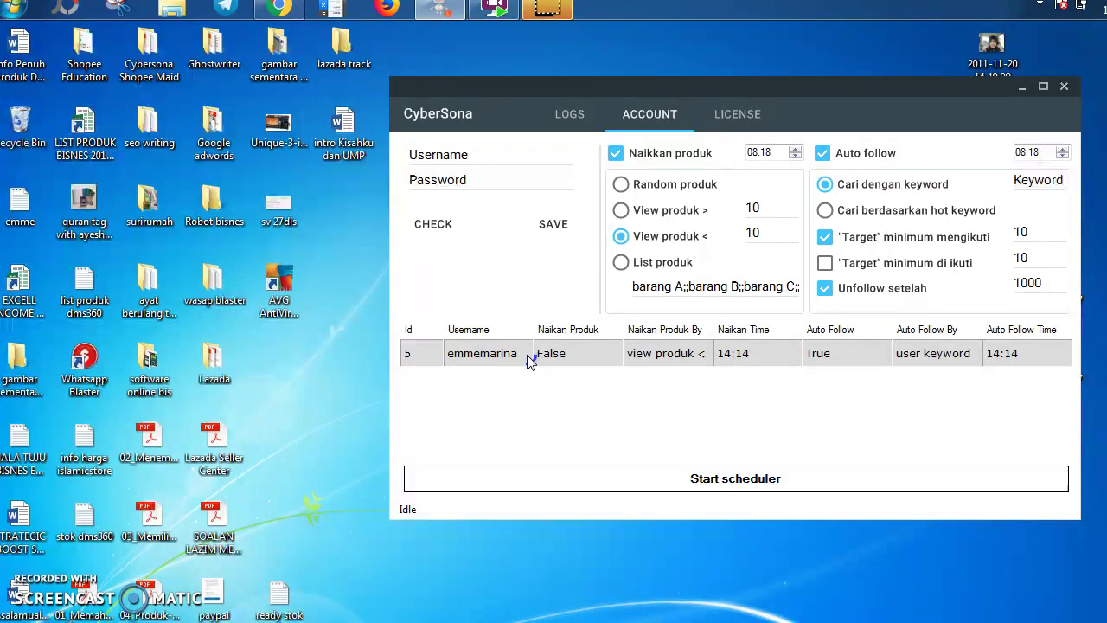
Step: Go over the account table columns for the saved keyword auto-follow account scheduled at 14:14
{"action": "left_click", "coordinate": [629, 340]}
{"action": "left_click", "coordinate": [908, 352]}
{"action": "left_click", "coordinate": [852, 355]}
{"action": "left_click", "coordinate": [852, 354]}
{"action": "left_click", "coordinate": [479, 102]}
{"action": "left_click", "coordinate": [576, 89]}
{"action": "left_click", "coordinate": [605, 367]}
{"action": "left_click", "coordinate": [558, 356]}
{"action": "left_click", "coordinate": [821, 290]}
{"action": "left_click_drag", "start_coordinate": [1044, 286], "coordinate": [1014, 283]}
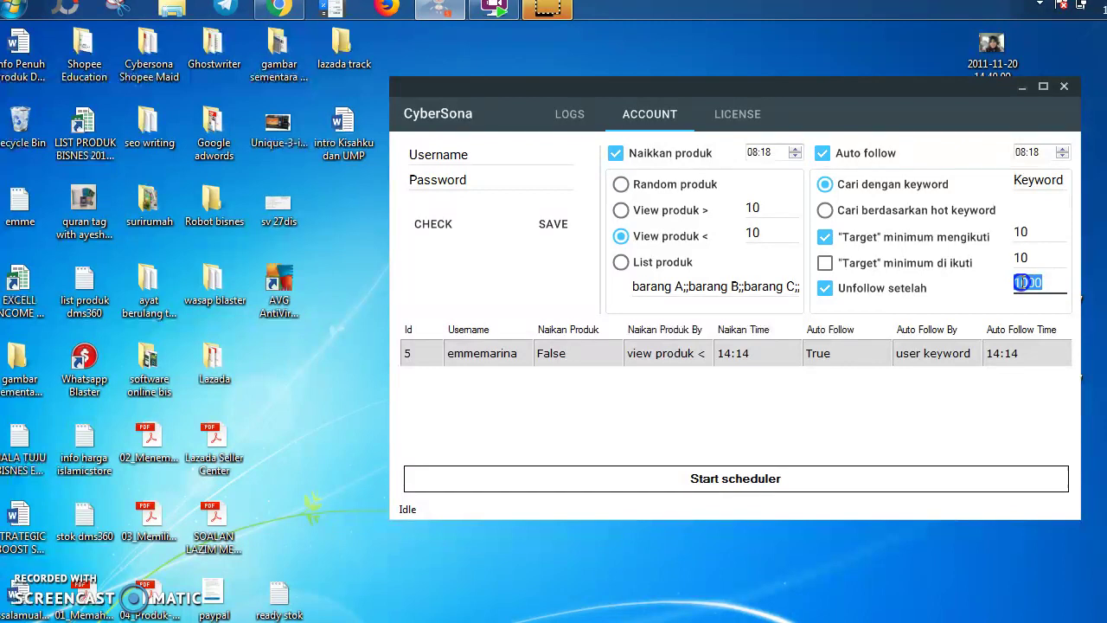
Step: Uncheck 'Unfollow setelah' so accounts are no longer unfollowed after the limit
{"action": "left_click", "coordinate": [828, 288]}
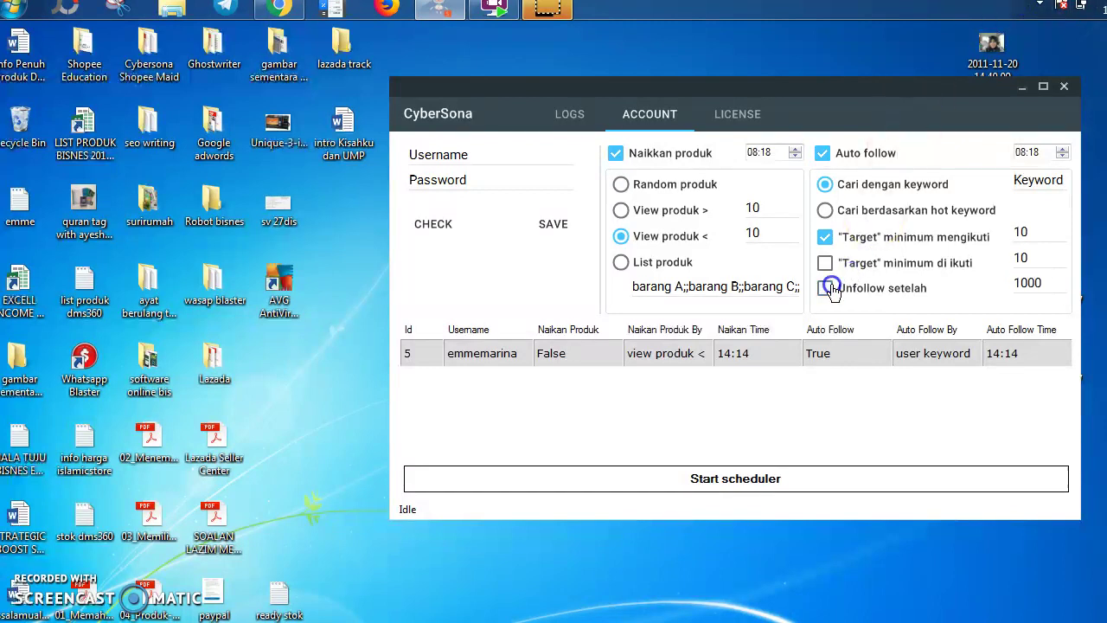
{"action": "left_click", "coordinate": [826, 290]}
{"action": "left_click", "coordinate": [825, 239]}
{"action": "left_click", "coordinate": [990, 240]}
{"action": "left_click", "coordinate": [860, 240]}
{"action": "left_click", "coordinate": [826, 237]}
Step: Toggle the minimum-following 'Target' off and back on, then focus its value 10
{"action": "left_click", "coordinate": [825, 239]}
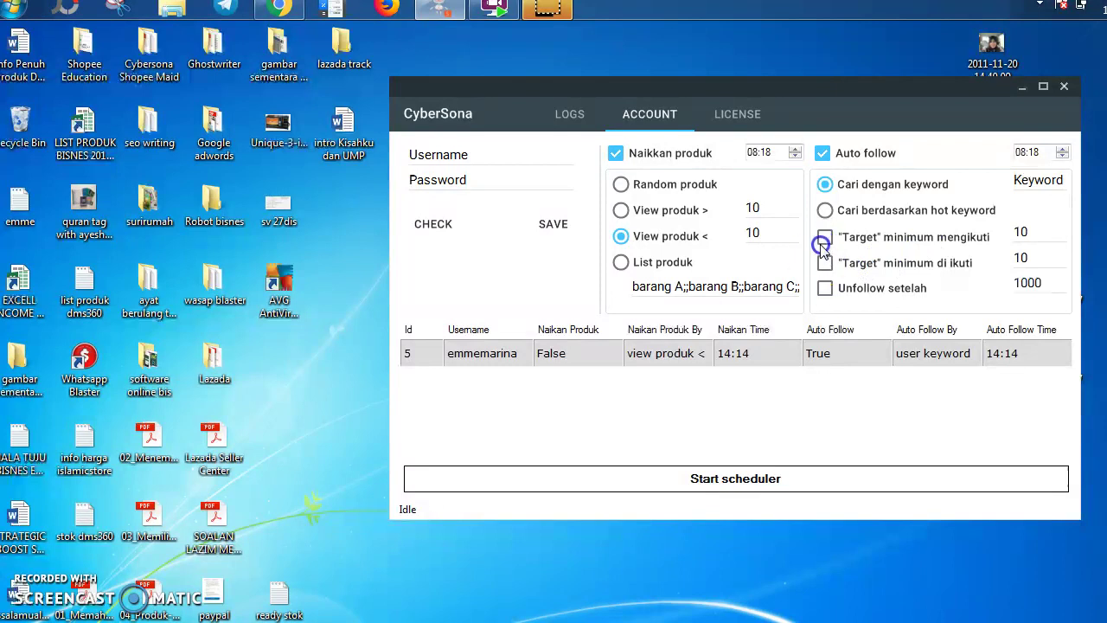
{"action": "left_click", "coordinate": [823, 241]}
{"action": "left_click", "coordinate": [1047, 235]}
Step: Raise the minimum-following target from 10 to 100, then uncheck that target
{"action": "left_click", "coordinate": [1064, 229]}
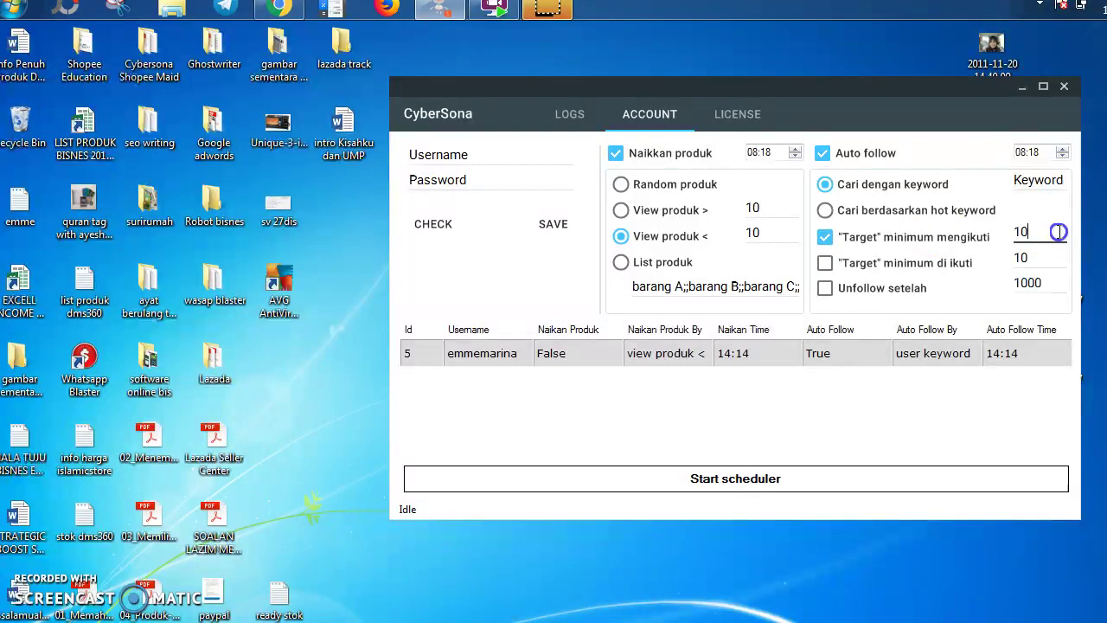
{"action": "type", "text": "0"}
{"action": "left_click", "coordinate": [826, 236]}
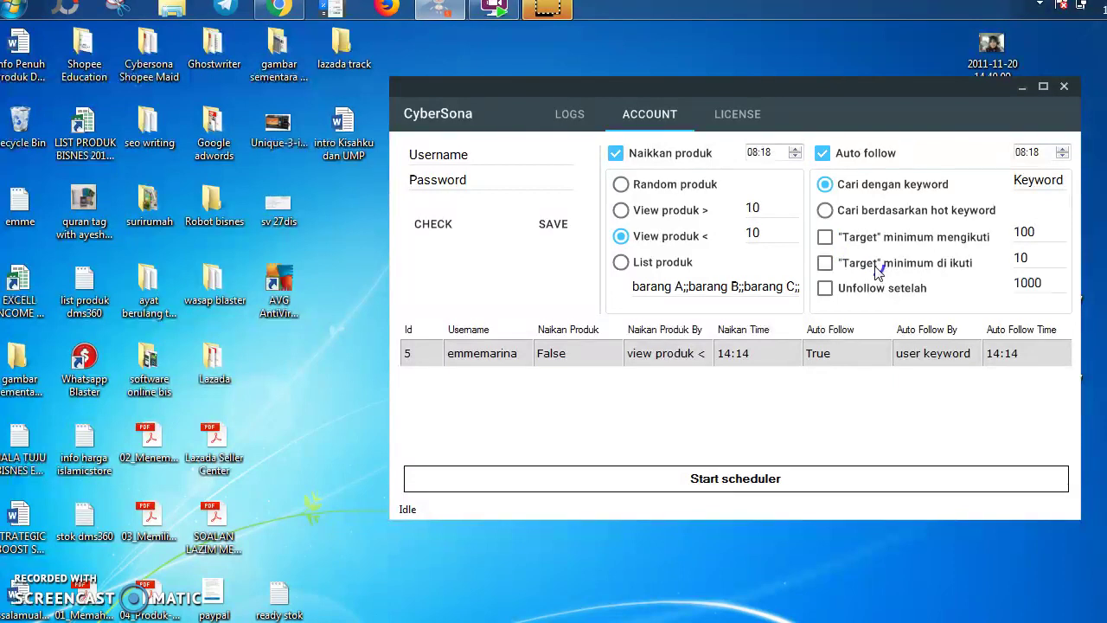
{"action": "left_click", "coordinate": [893, 184]}
Step: Replace the follow keyword with 'alquran' and choose 'Cari berdasarkan hot keyword' instead
{"action": "left_click_drag", "start_coordinate": [1063, 179], "coordinate": [1012, 179]}
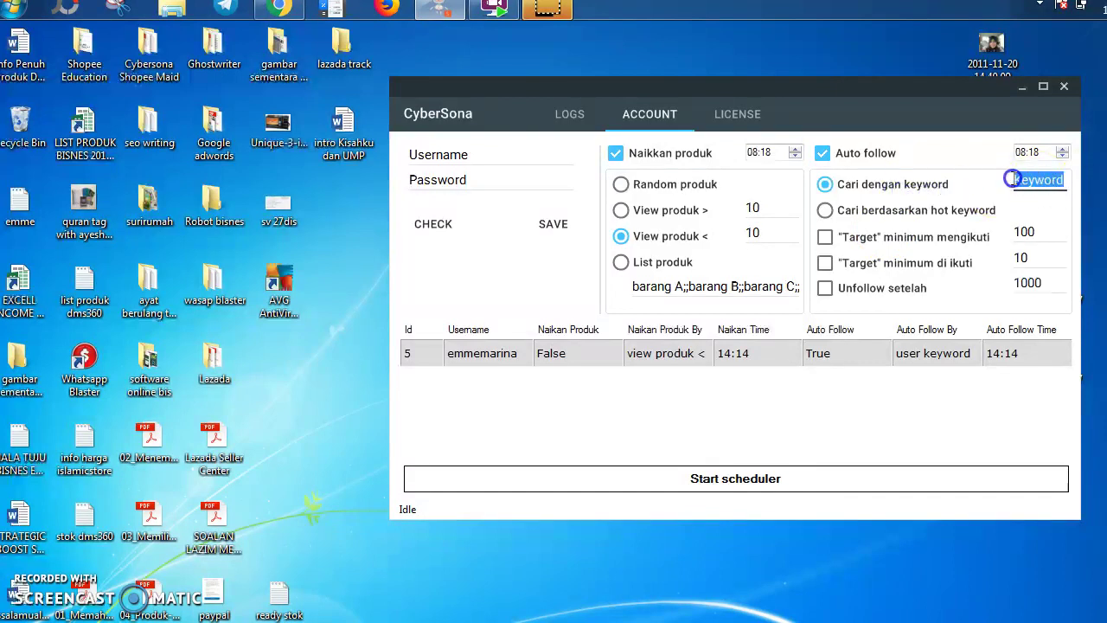
{"action": "key", "text": "BackSpace"}
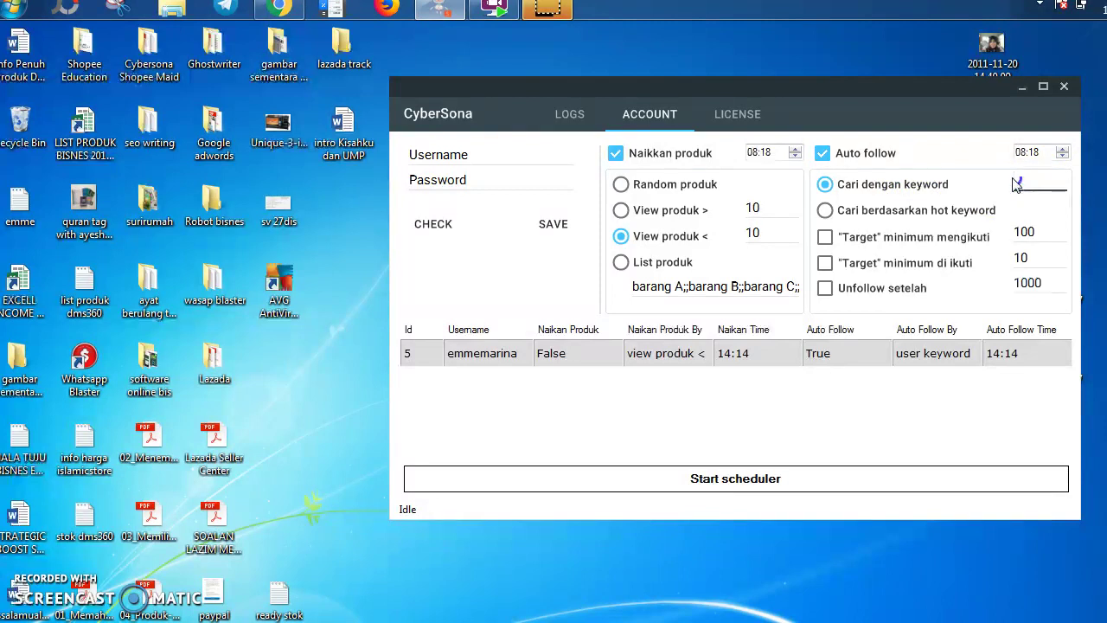
{"action": "type", "text": "alquran"}
{"action": "left_click", "coordinate": [876, 189]}
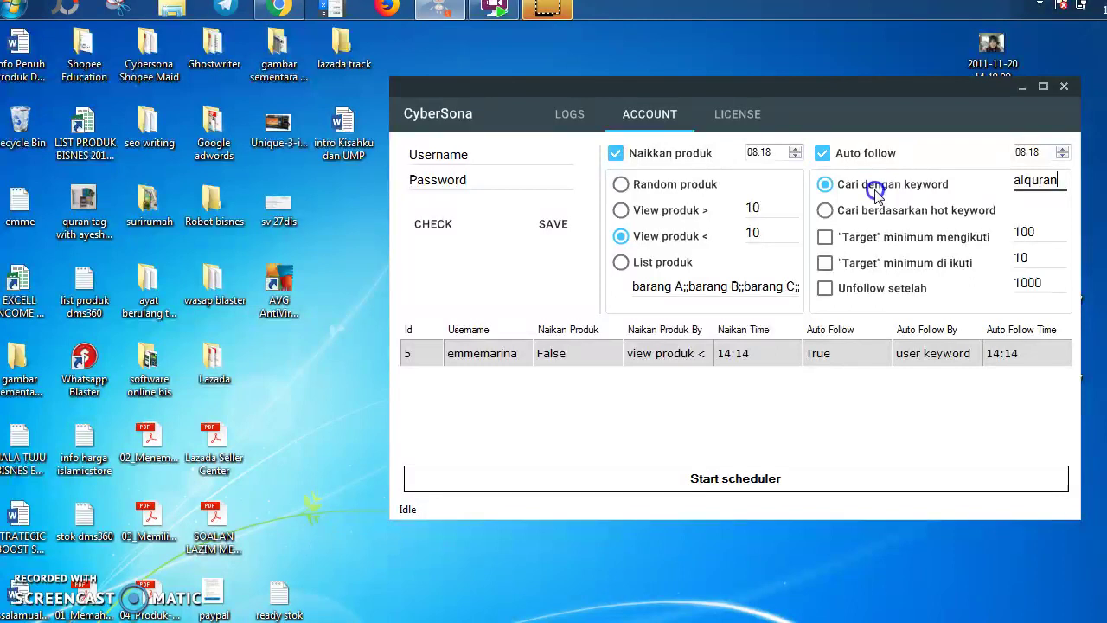
{"action": "left_click", "coordinate": [923, 187]}
{"action": "left_click", "coordinate": [825, 211]}
{"action": "left_click", "coordinate": [994, 214]}
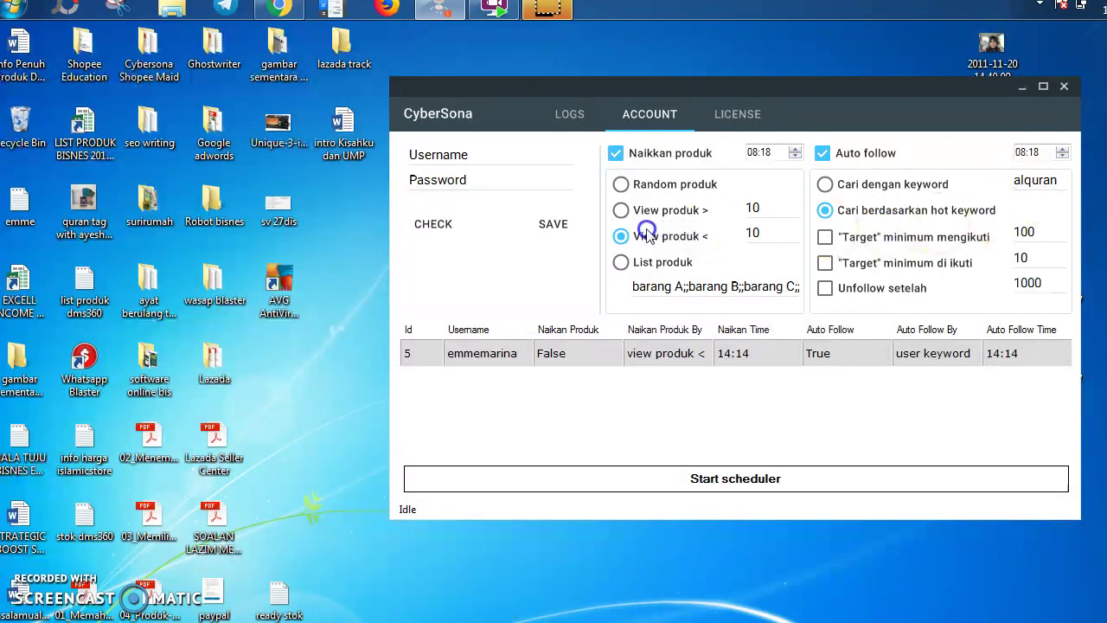
Step: Raise the View produk > threshold to 100, keeping View produk < as the bumping mode
{"action": "left_click", "coordinate": [672, 185]}
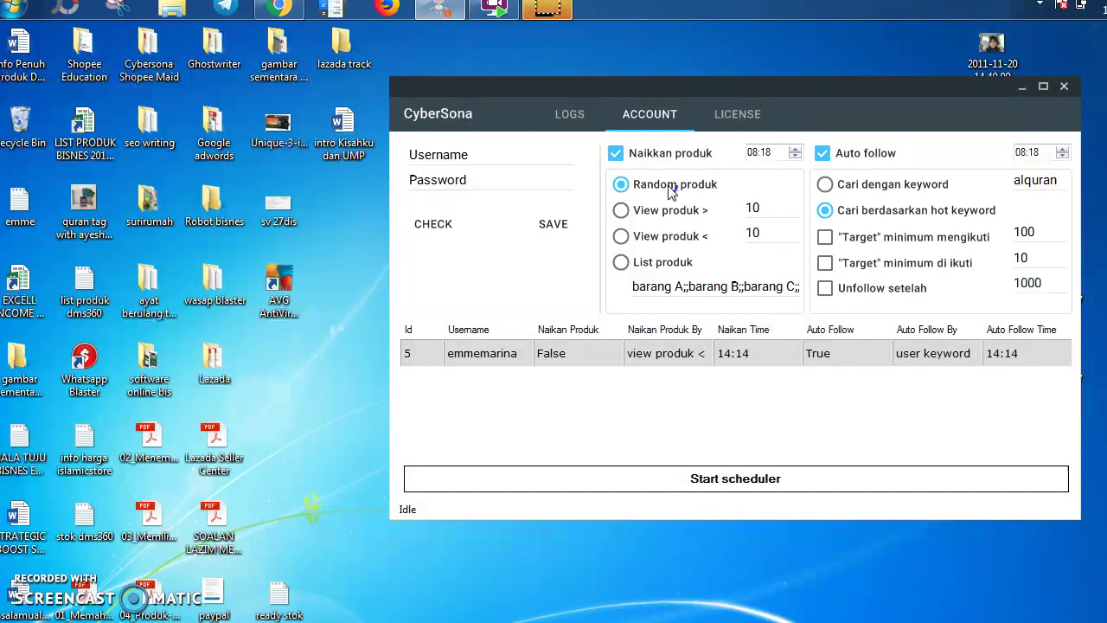
{"action": "left_click", "coordinate": [668, 212]}
{"action": "left_click", "coordinate": [776, 209]}
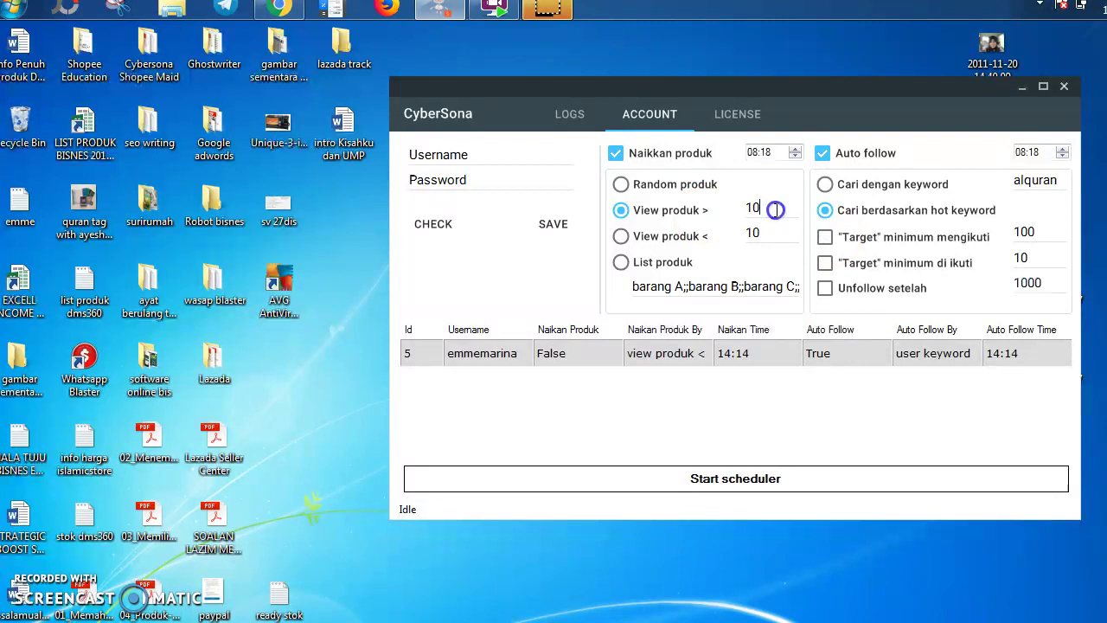
{"action": "type", "text": "0"}
{"action": "left_click", "coordinate": [686, 236]}
{"action": "left_click", "coordinate": [788, 231]}
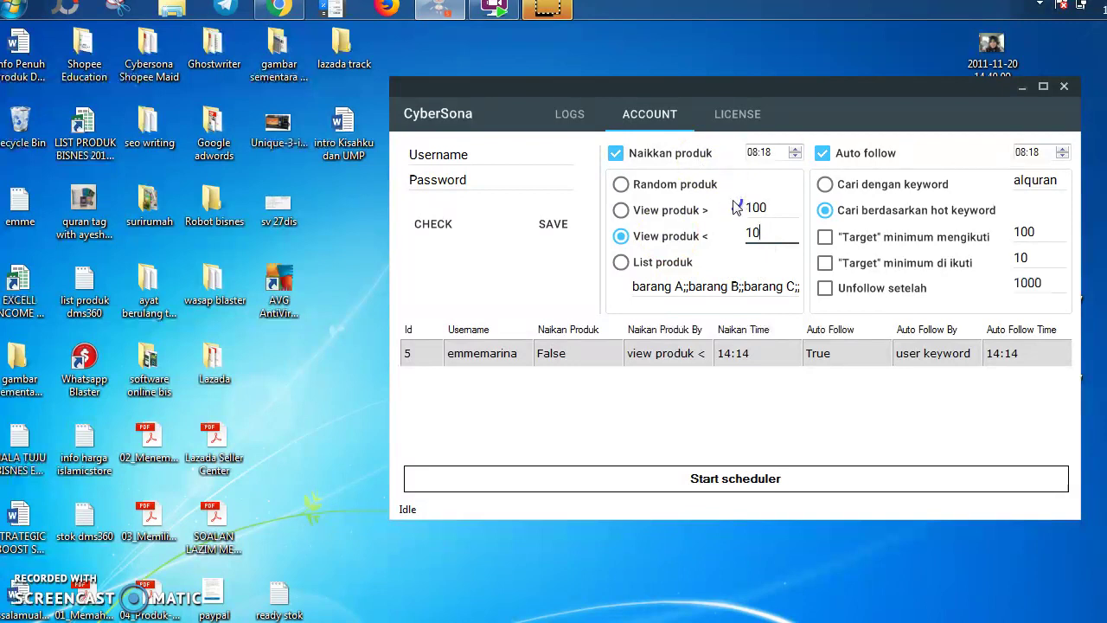
Step: Select List produk and inspect its entries (barang B, barang C, blah) and ';;' separators
{"action": "left_click", "coordinate": [677, 268]}
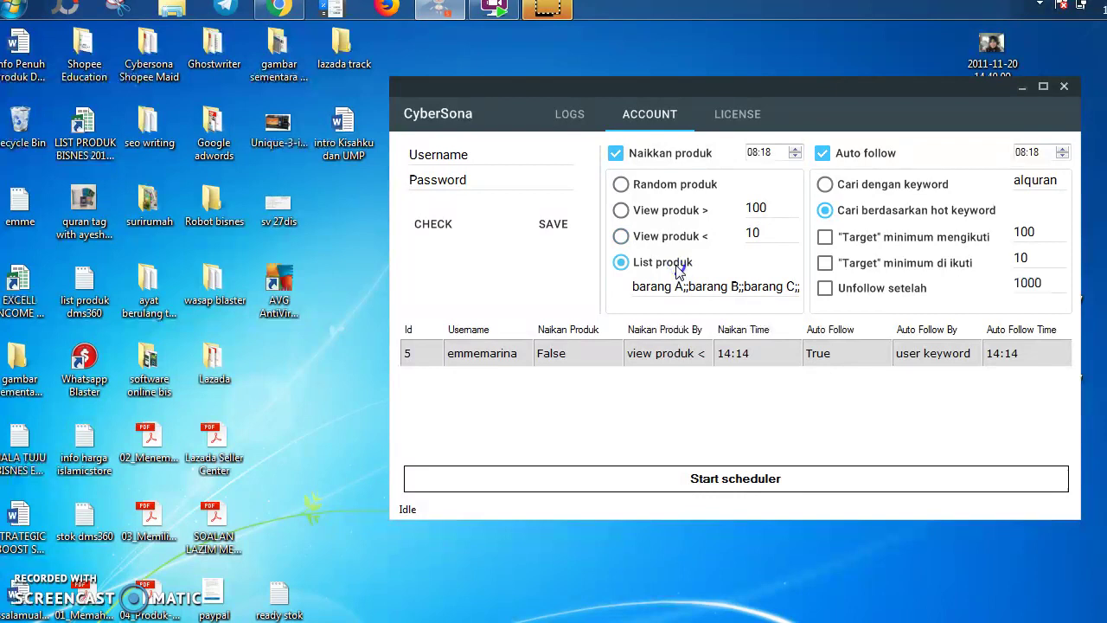
{"action": "left_click", "coordinate": [633, 286]}
{"action": "left_click_drag", "start_coordinate": [634, 286], "coordinate": [804, 295]}
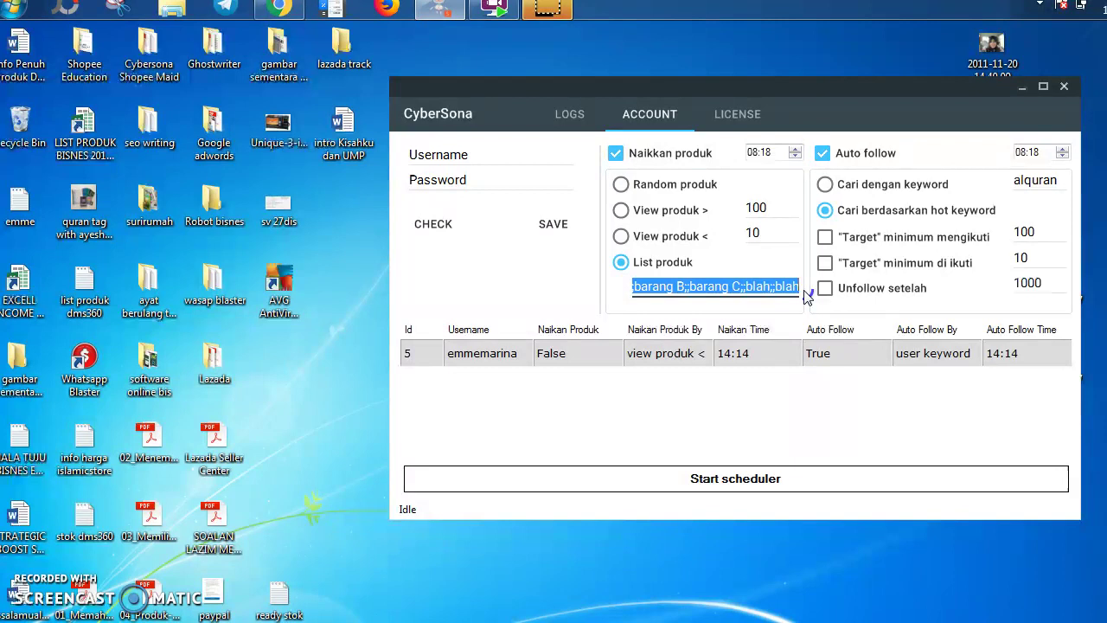
{"action": "left_click_drag", "start_coordinate": [747, 287], "coordinate": [691, 286]}
{"action": "double_click", "coordinate": [689, 285]}
{"action": "left_click", "coordinate": [686, 286]}
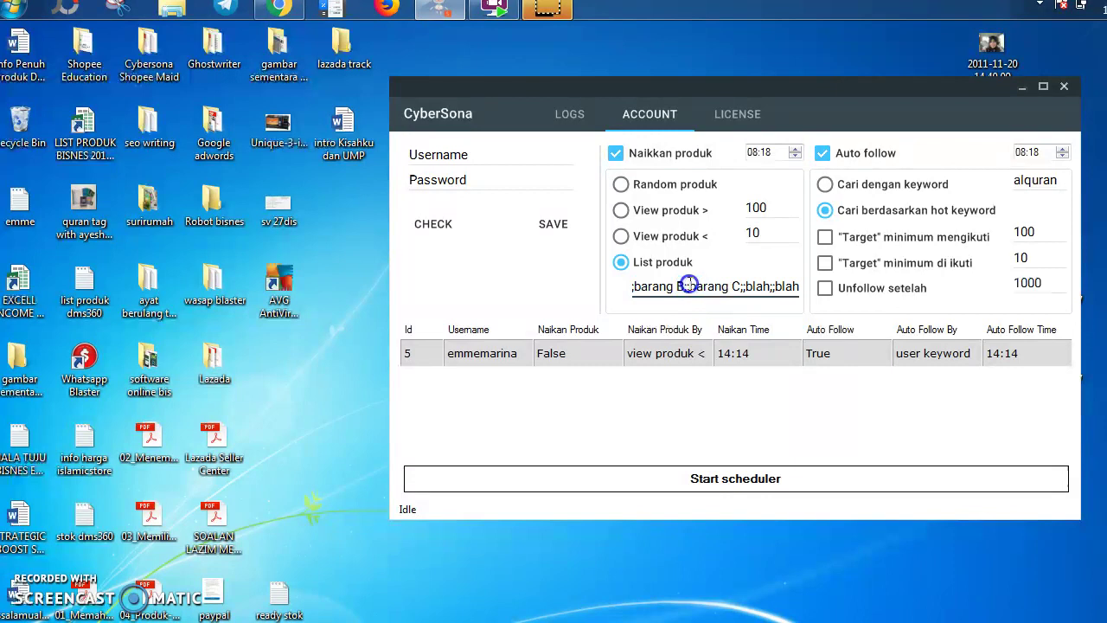
{"action": "double_click", "coordinate": [687, 286]}
{"action": "left_click", "coordinate": [687, 288]}
{"action": "left_click", "coordinate": [718, 283]}
{"action": "key", "text": "Right"}
{"action": "key", "text": "Right"}
{"action": "key", "text": "Right"}
{"action": "left_click", "coordinate": [464, 156]}
{"action": "type", "text": "emmemarina"}
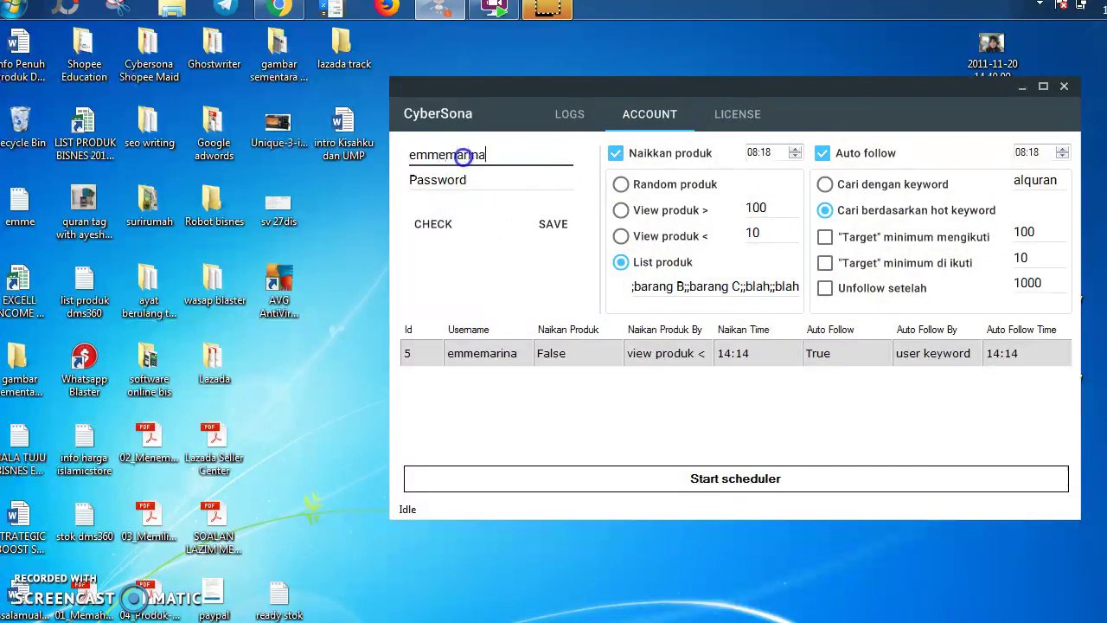
{"action": "left_click", "coordinate": [466, 182]}
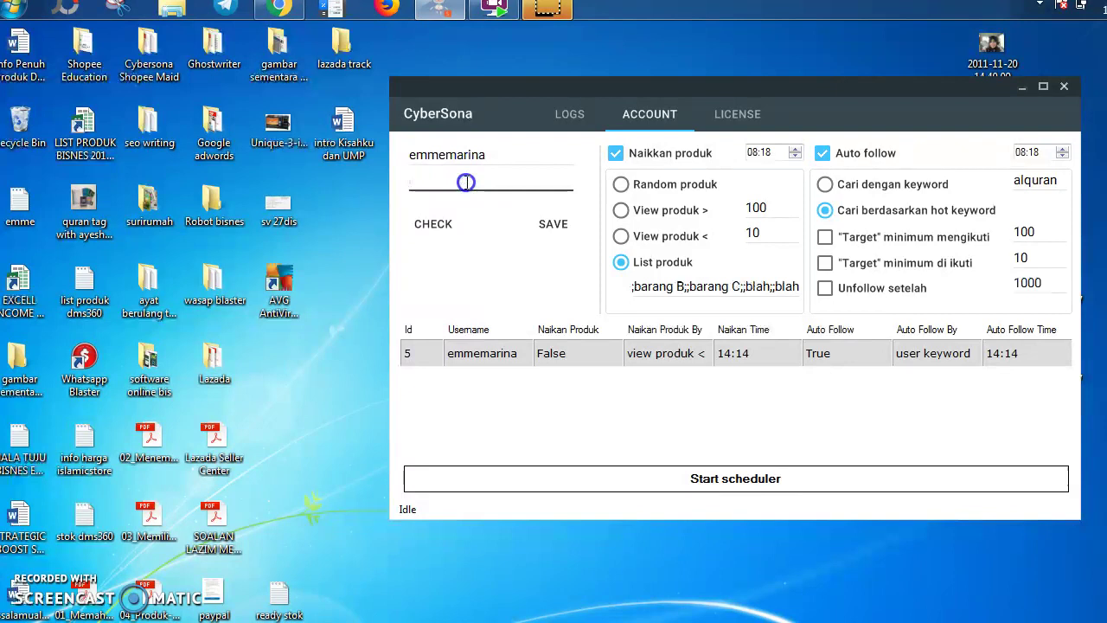
{"action": "type", "text": "iosudfjdkfl"}
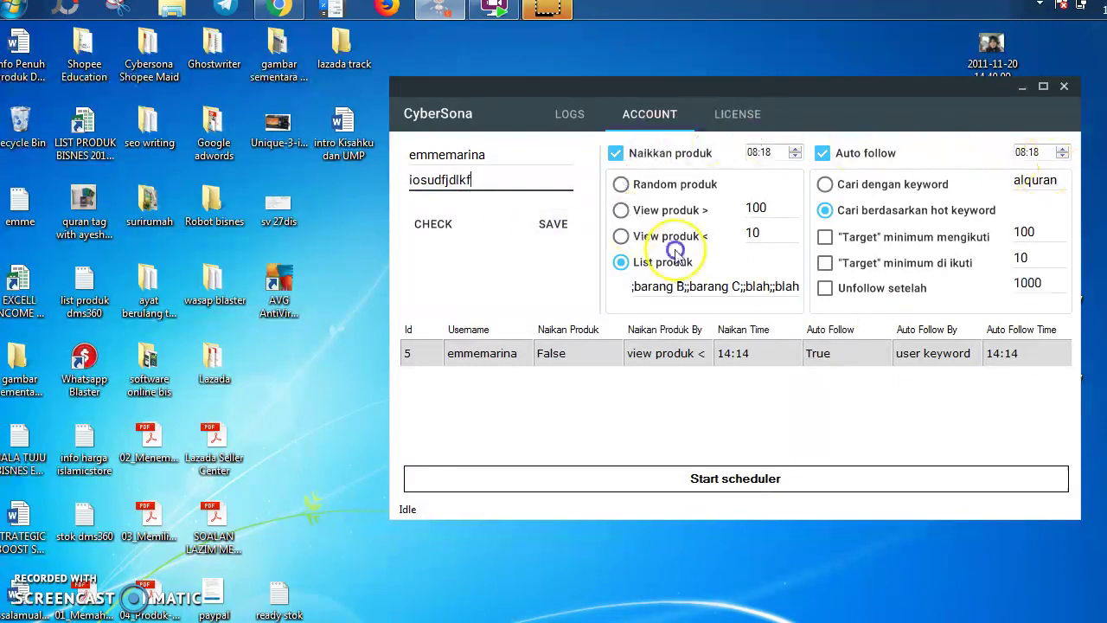
{"action": "left_click", "coordinate": [621, 228]}
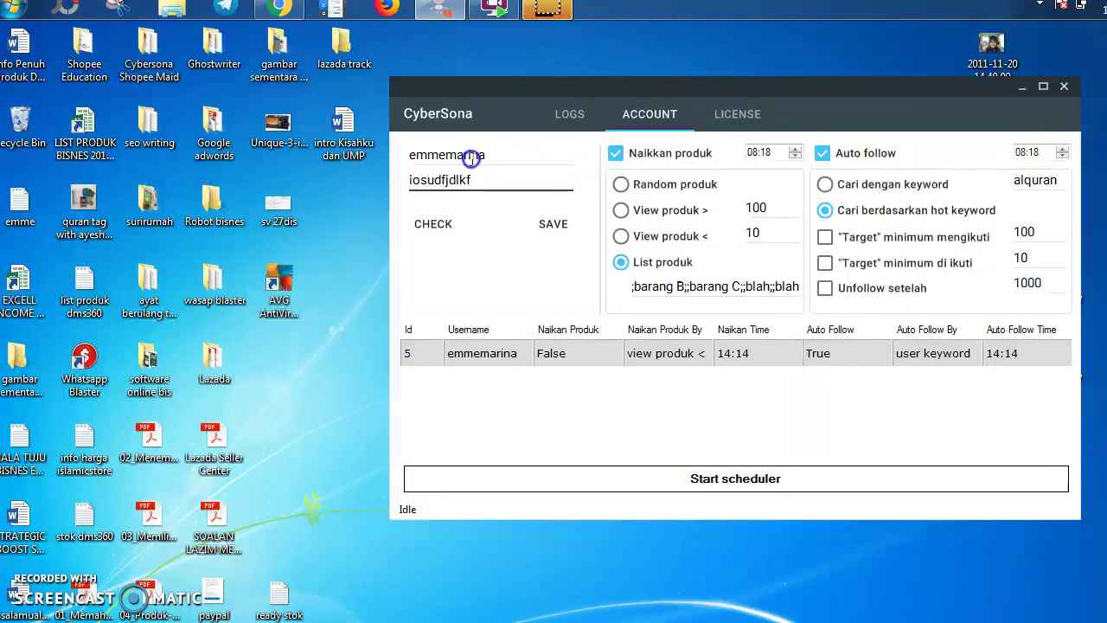
{"action": "left_click", "coordinate": [605, 265]}
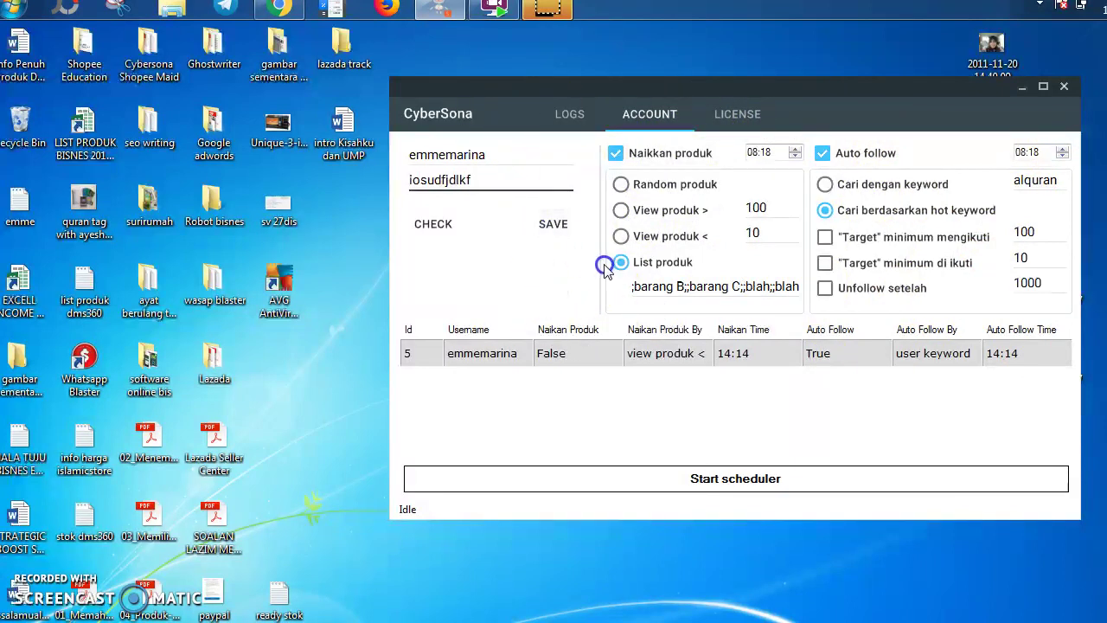
{"action": "left_click_drag", "start_coordinate": [604, 265], "coordinate": [410, 182]}
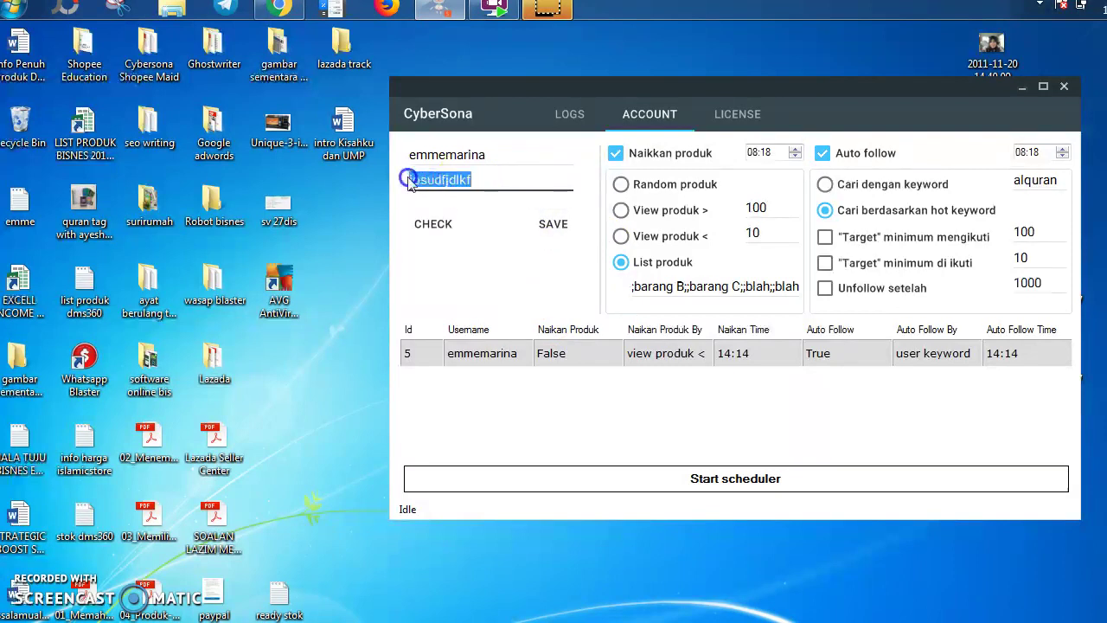
{"action": "key", "text": "BackSpace"}
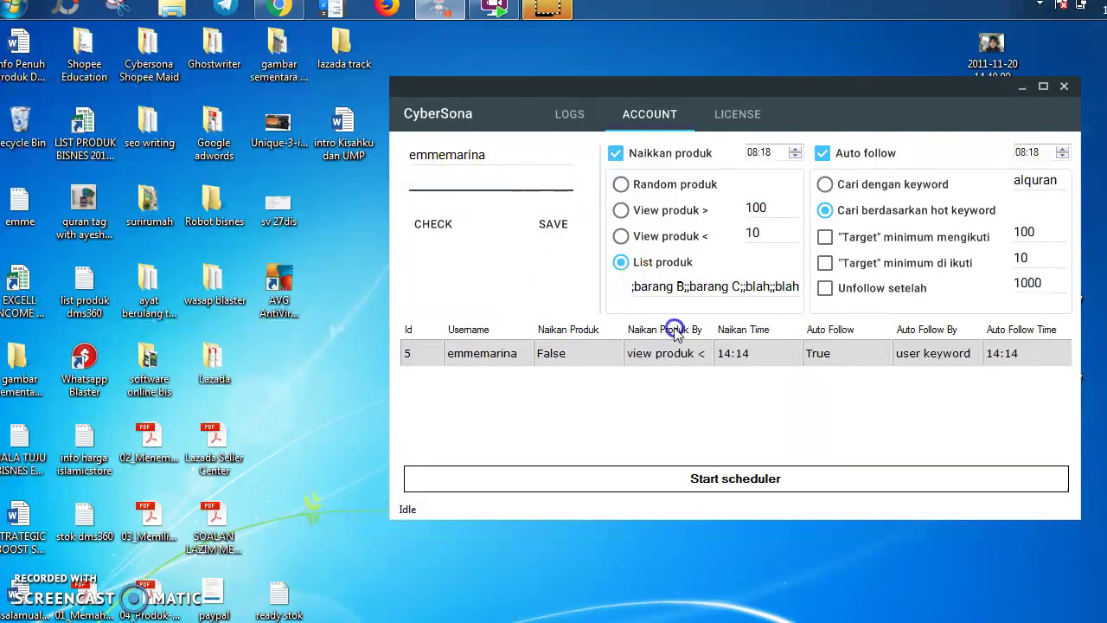
Step: Select the saved account row and bring up its Start options from the context menu
{"action": "left_click", "coordinate": [863, 356]}
{"action": "right_click", "coordinate": [866, 360]}
{"action": "left_click", "coordinate": [870, 366]}
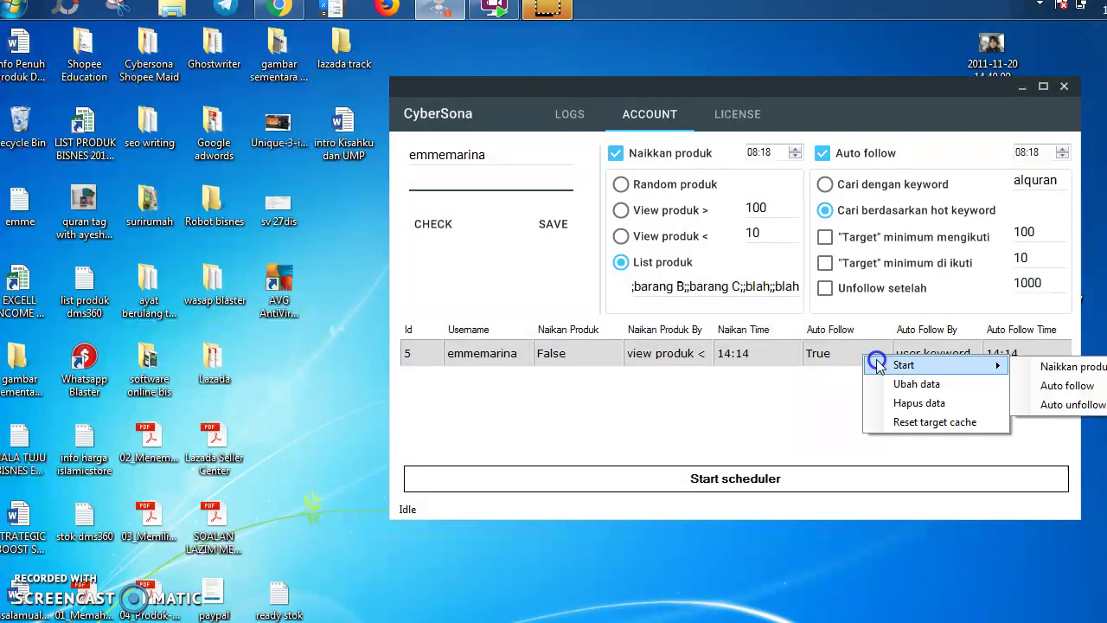
{"action": "right_click", "coordinate": [824, 356]}
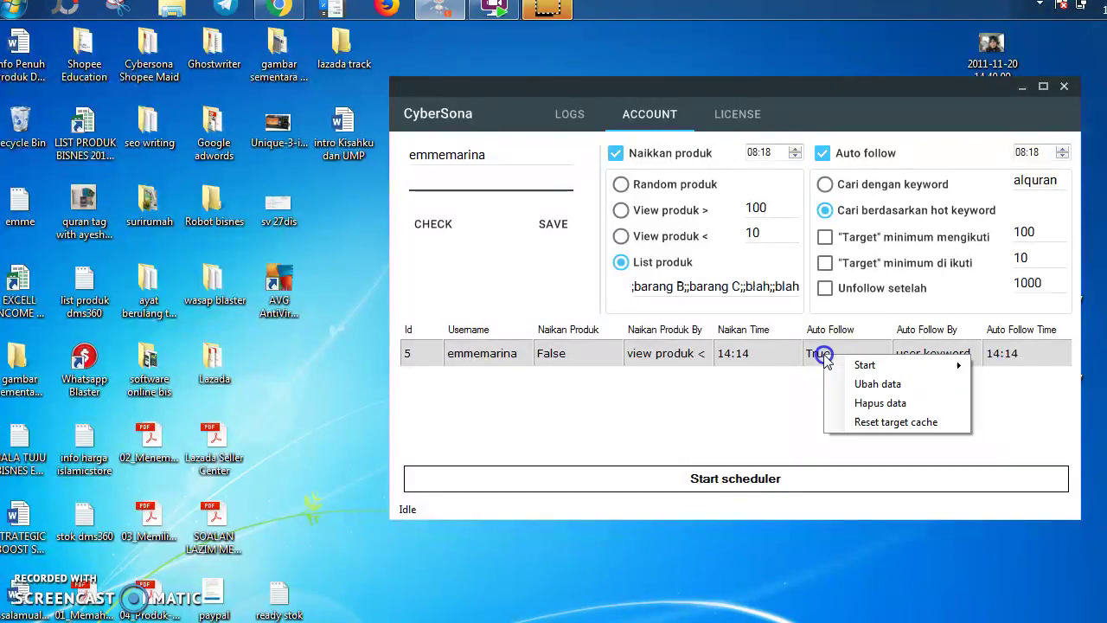
{"action": "left_click", "coordinate": [882, 381]}
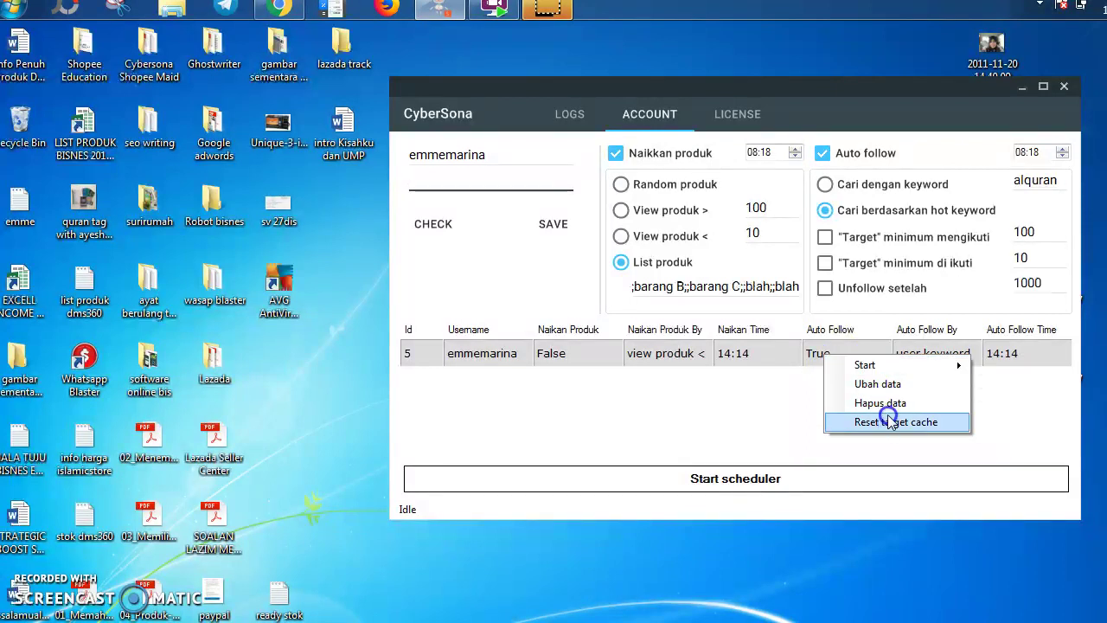
{"action": "left_click", "coordinate": [899, 366]}
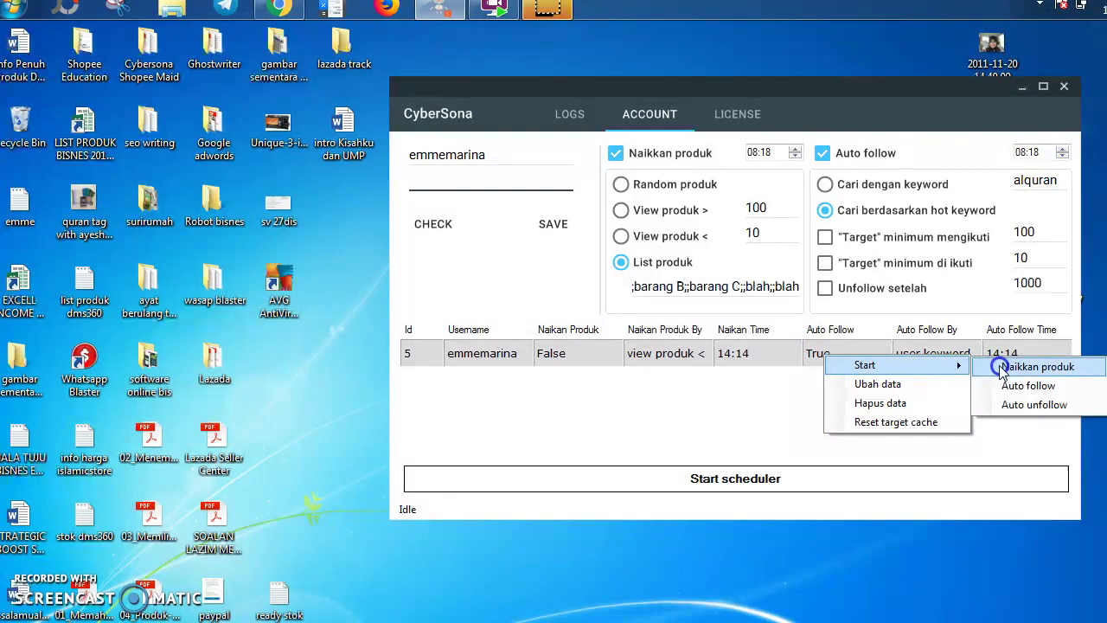
Step: Start the Auto follow job for the saved account
{"action": "left_click", "coordinate": [1009, 407]}
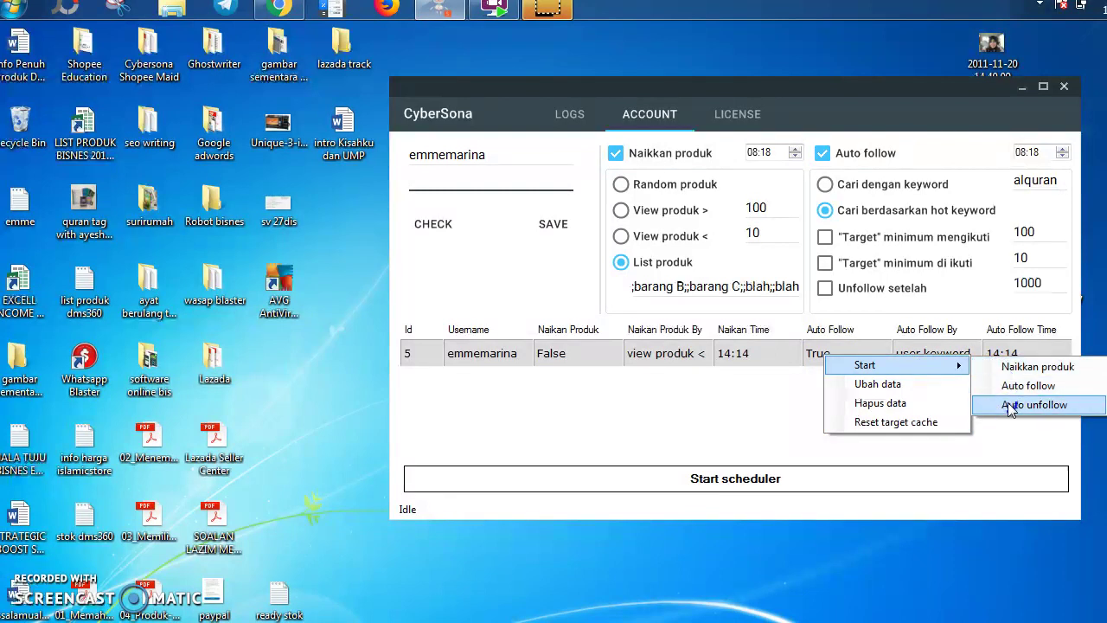
{"action": "left_click", "coordinate": [1012, 388]}
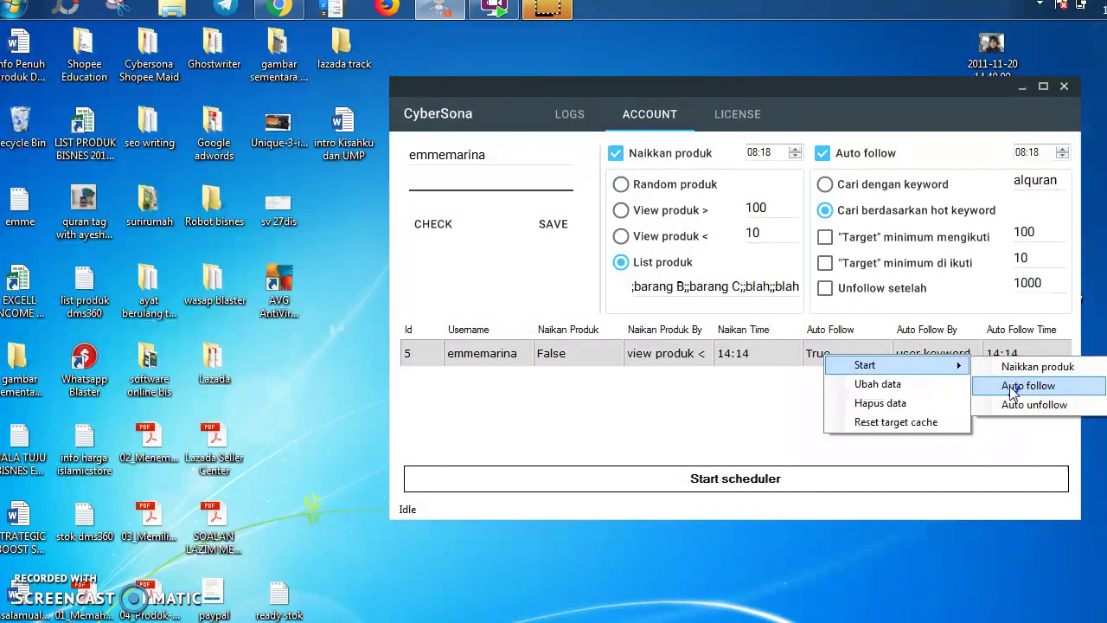
{"action": "left_click", "coordinate": [621, 184]}
{"action": "left_click", "coordinate": [706, 324]}
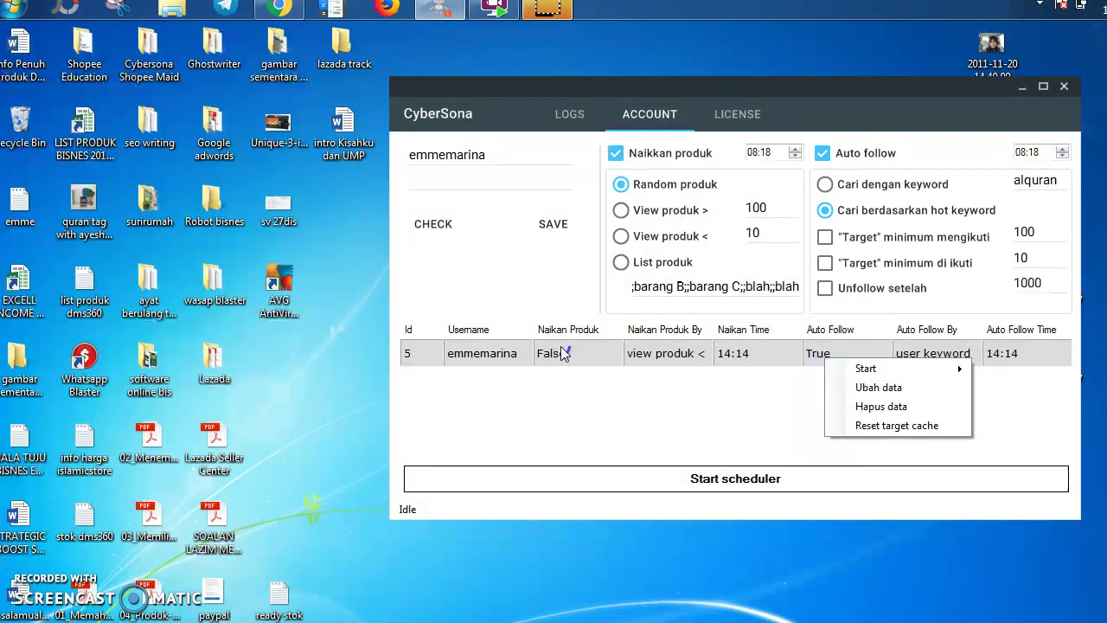
{"action": "mouse_move", "coordinate": [915, 372]}
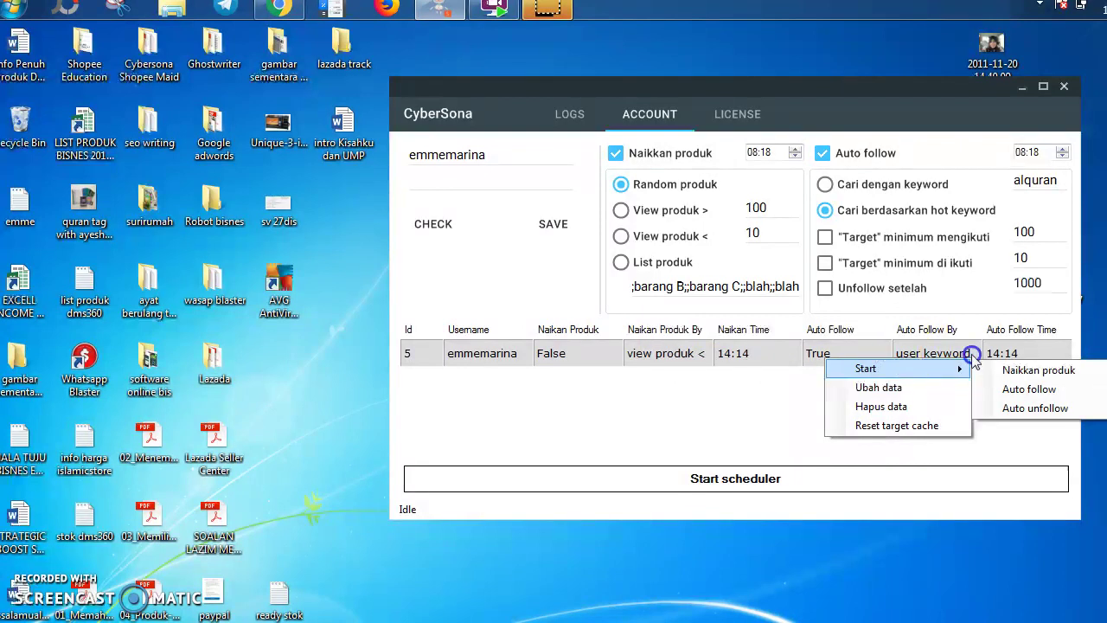
{"action": "left_click", "coordinate": [1033, 391]}
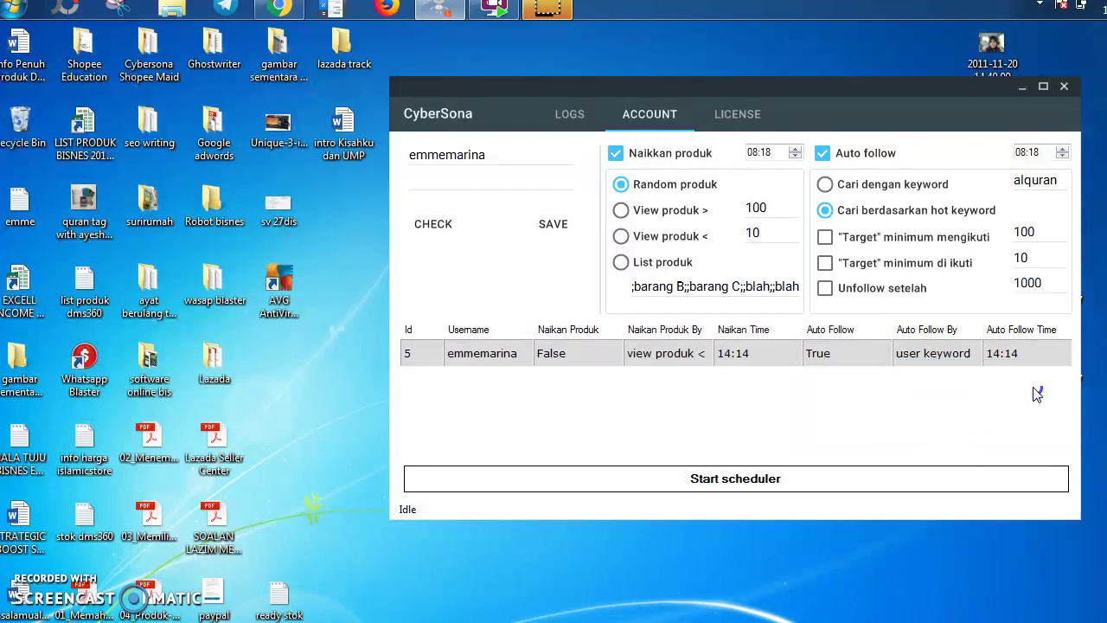
Step: Read the SUCCESS and ERROR follow results under LOGS, then go back to ACCOUNT
{"action": "left_click", "coordinate": [568, 115]}
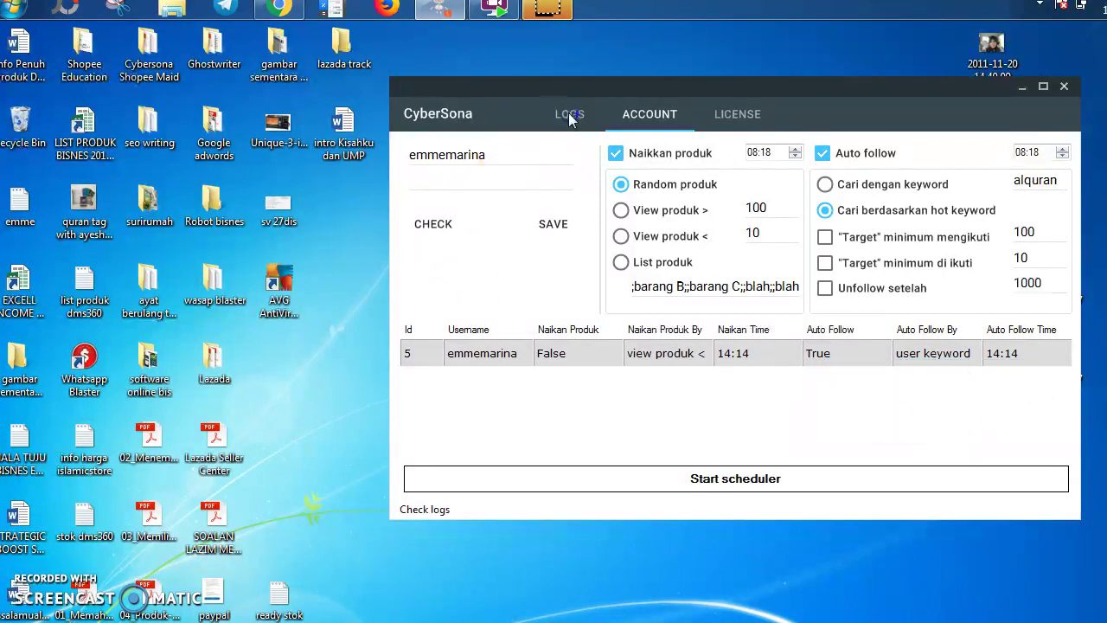
{"action": "left_click", "coordinate": [566, 116]}
{"action": "left_click", "coordinate": [484, 213]}
{"action": "left_click", "coordinate": [499, 192]}
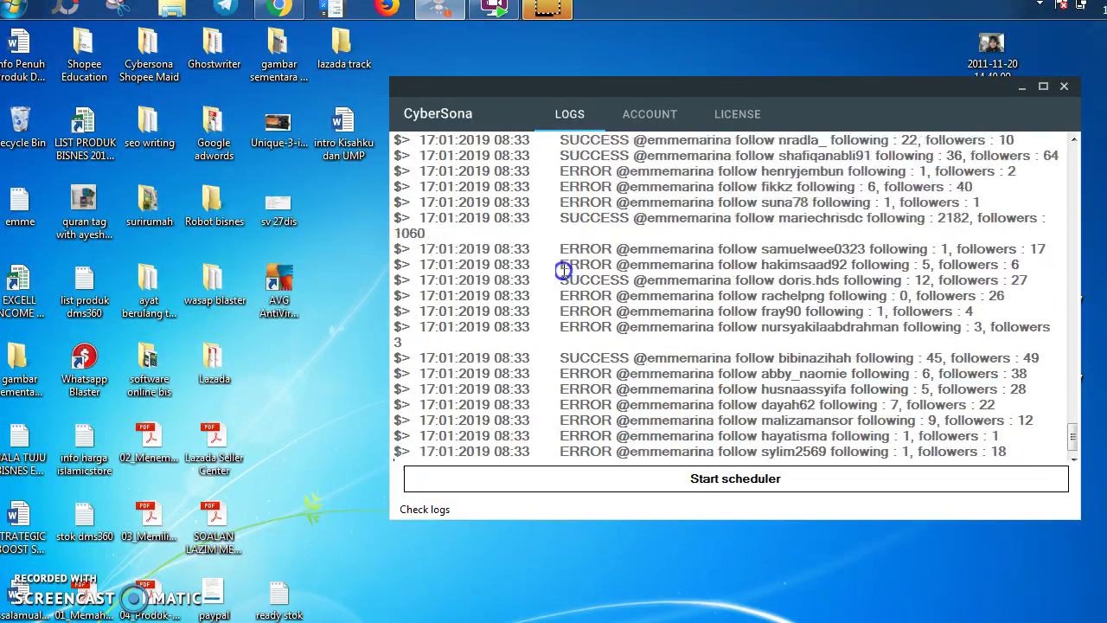
{"action": "left_click", "coordinate": [666, 115]}
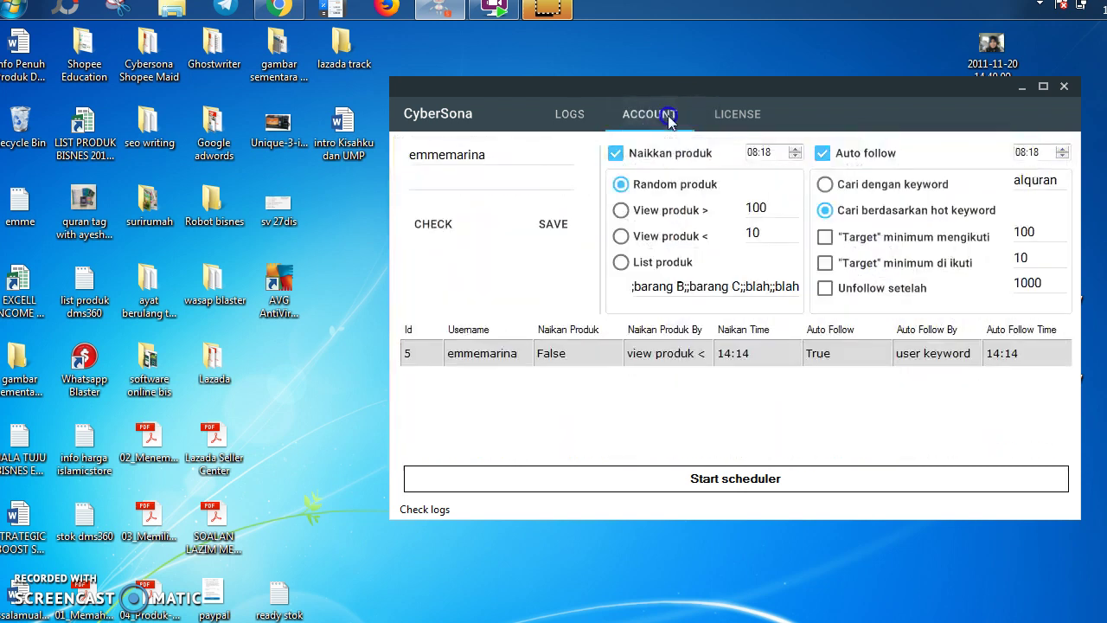
Step: Reopen LOGS and highlight an ERROR line and a SUCCESS line from the follow run
{"action": "left_click", "coordinate": [990, 244]}
{"action": "left_click", "coordinate": [949, 244]}
{"action": "left_click", "coordinate": [533, 110]}
{"action": "left_click", "coordinate": [566, 114]}
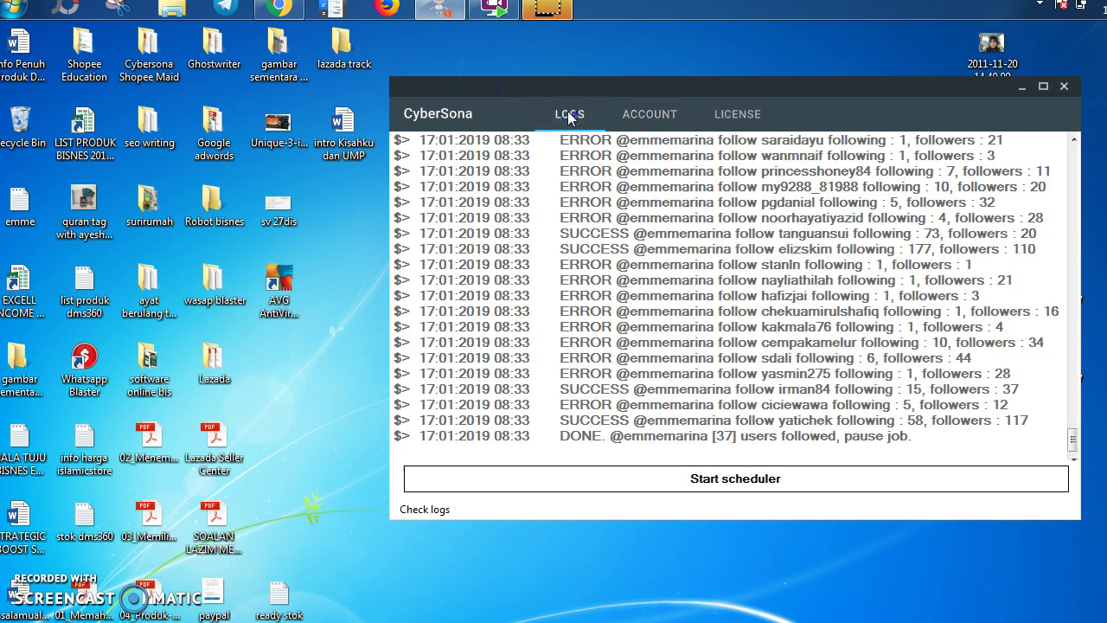
{"action": "left_click", "coordinate": [568, 113]}
{"action": "left_click_drag", "start_coordinate": [561, 358], "coordinate": [975, 359]}
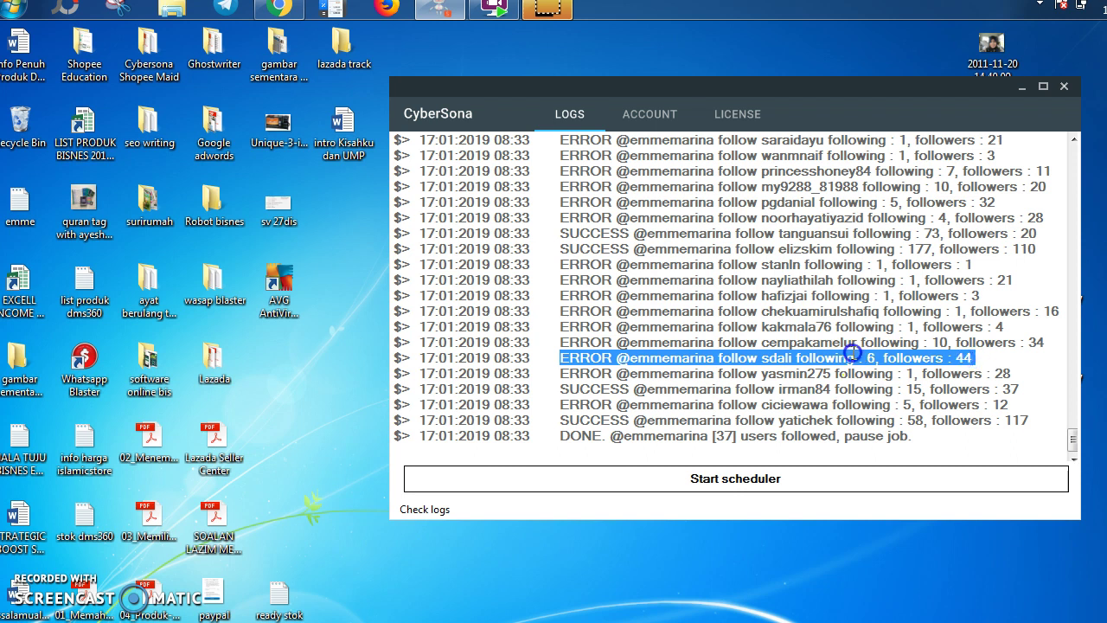
{"action": "left_click_drag", "start_coordinate": [562, 389], "coordinate": [1021, 390]}
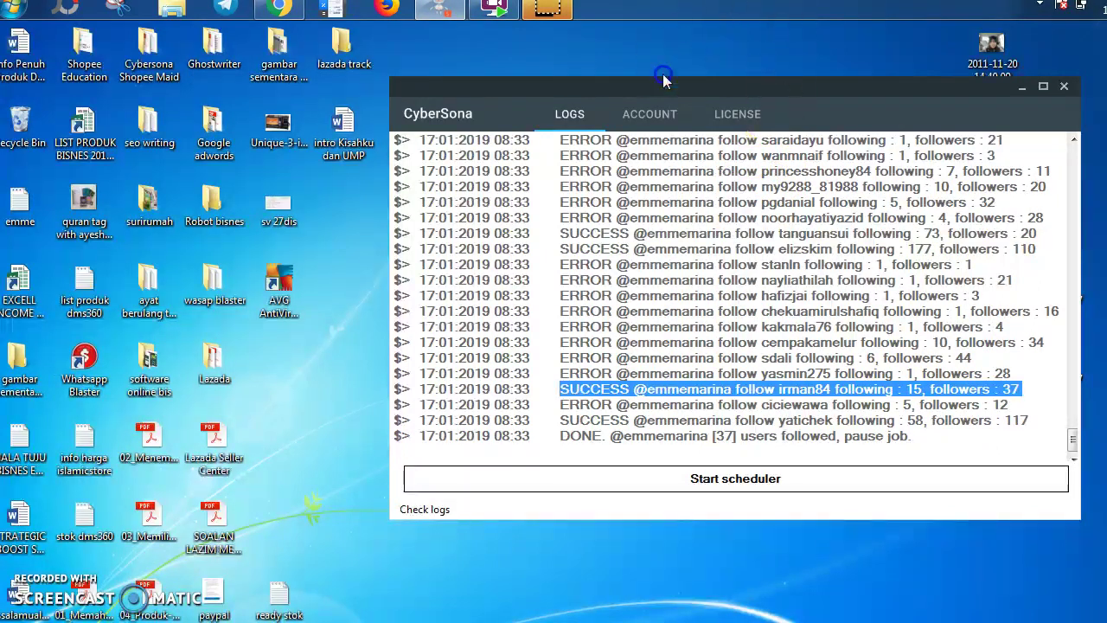
{"action": "left_click", "coordinate": [653, 113]}
{"action": "right_click", "coordinate": [941, 356]}
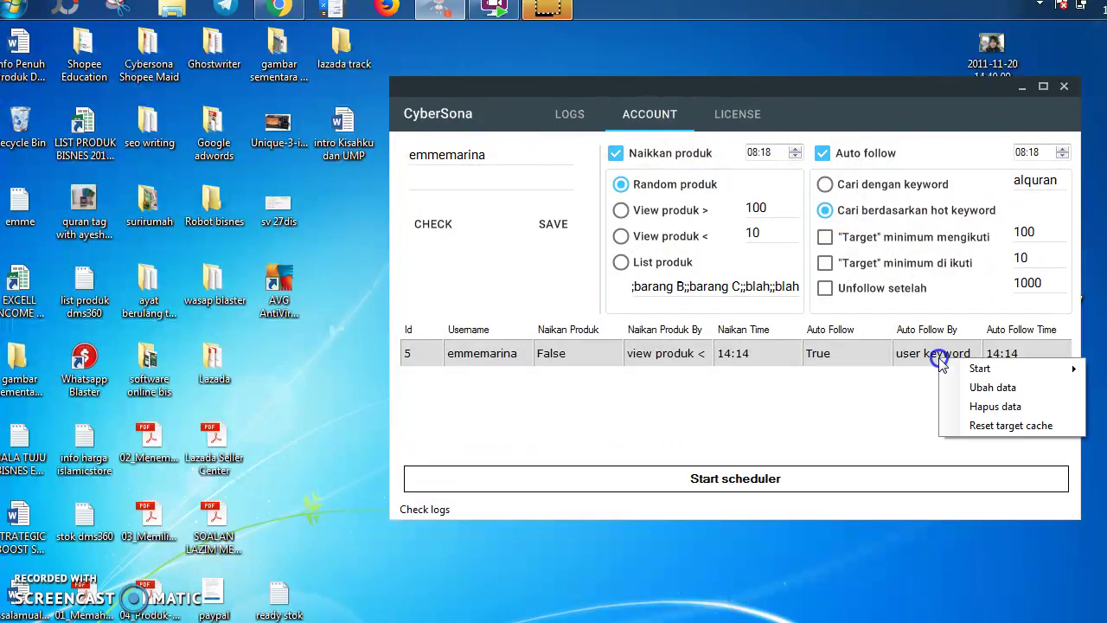
{"action": "mouse_move", "coordinate": [951, 368]}
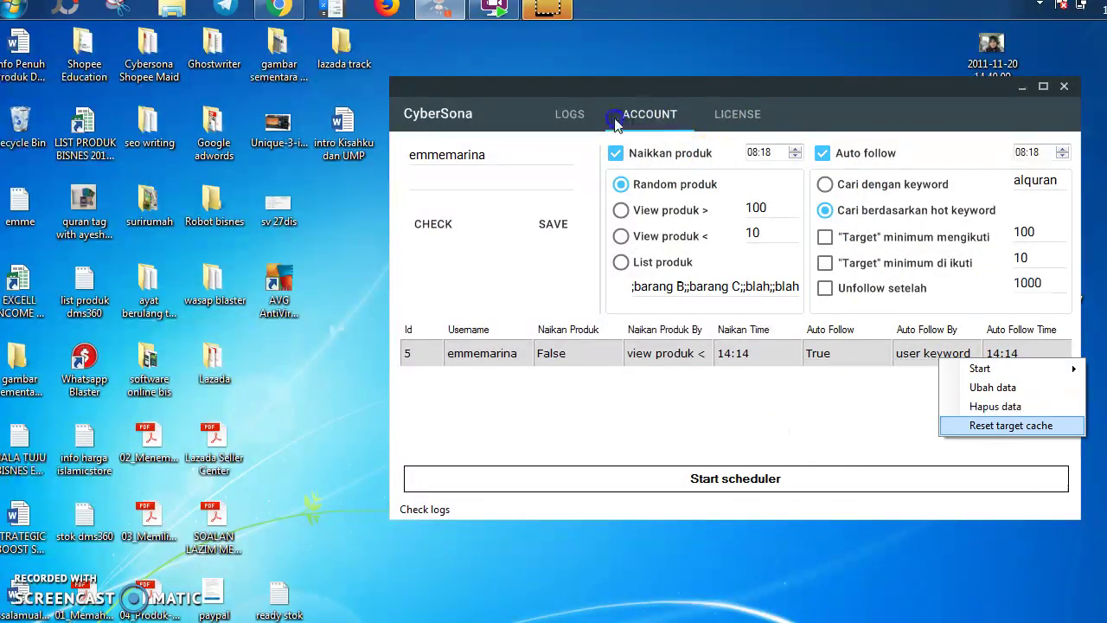
{"action": "left_click", "coordinate": [578, 114]}
{"action": "left_click", "coordinate": [579, 113]}
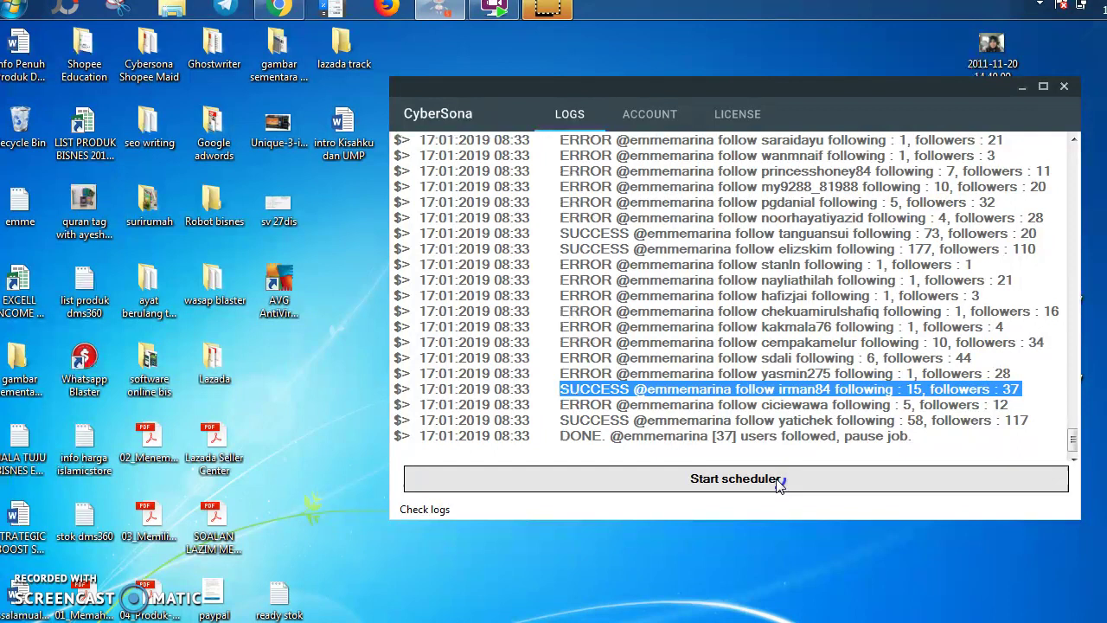
{"action": "left_click", "coordinate": [648, 115]}
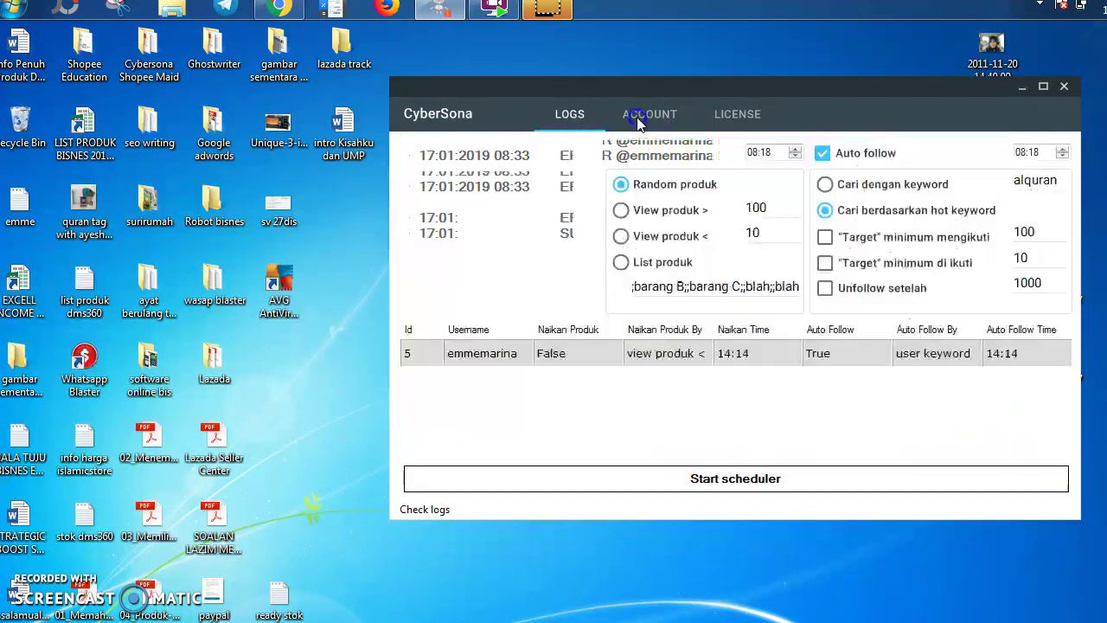
{"action": "right_click", "coordinate": [824, 352]}
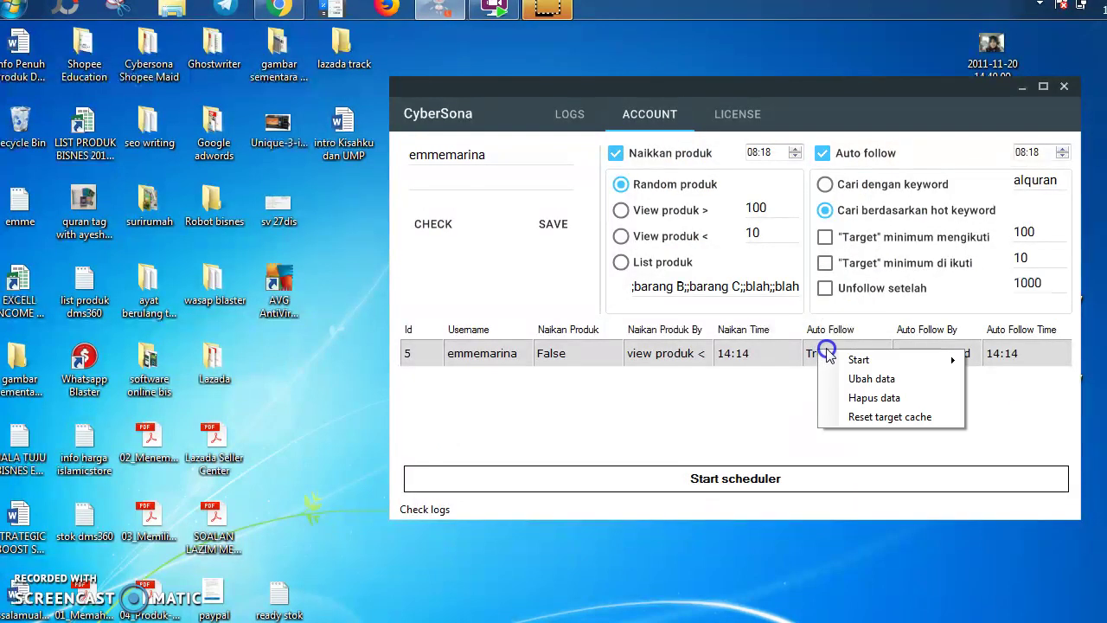
{"action": "left_click", "coordinate": [579, 112]}
Step: Turn the scheduler on so the saved account's auto-follow is scheduled for 14:14
{"action": "left_click", "coordinate": [792, 478]}
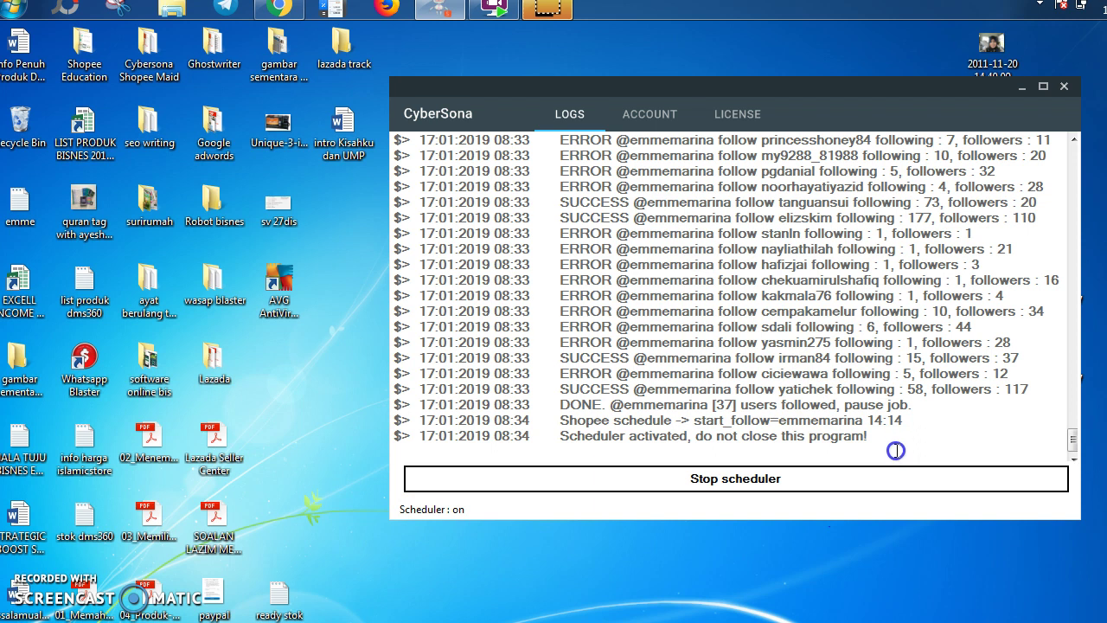
{"action": "left_click", "coordinate": [899, 297]}
{"action": "left_click", "coordinate": [805, 487]}
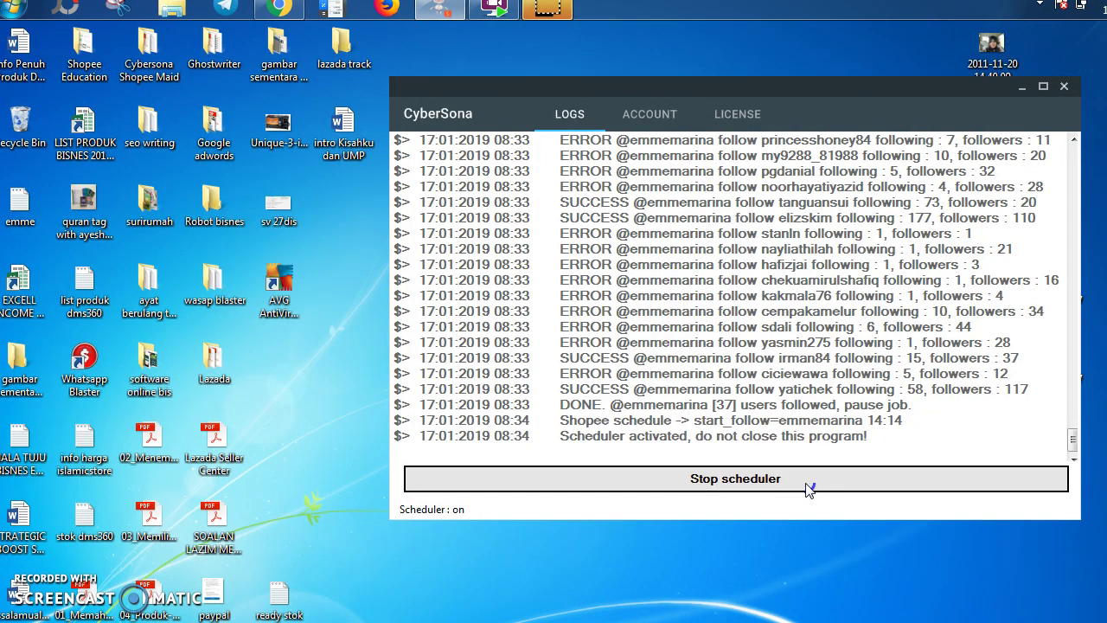
Step: Back on the ACCOUNT page, stop the scheduler so it reads Scheduler : off
{"action": "left_click", "coordinate": [657, 114]}
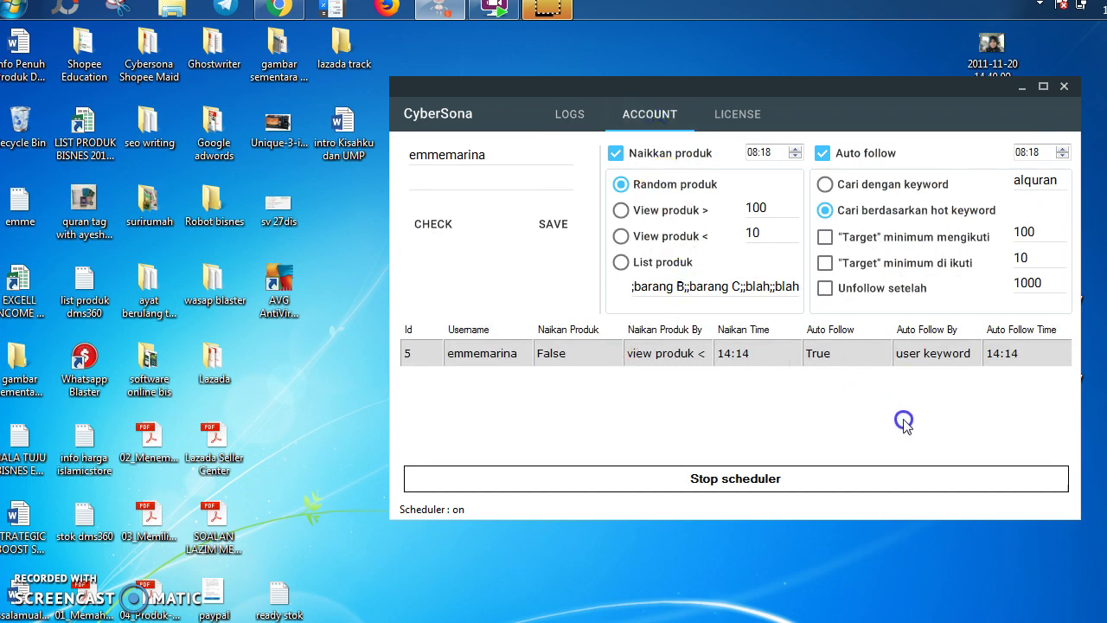
{"action": "left_click", "coordinate": [742, 481]}
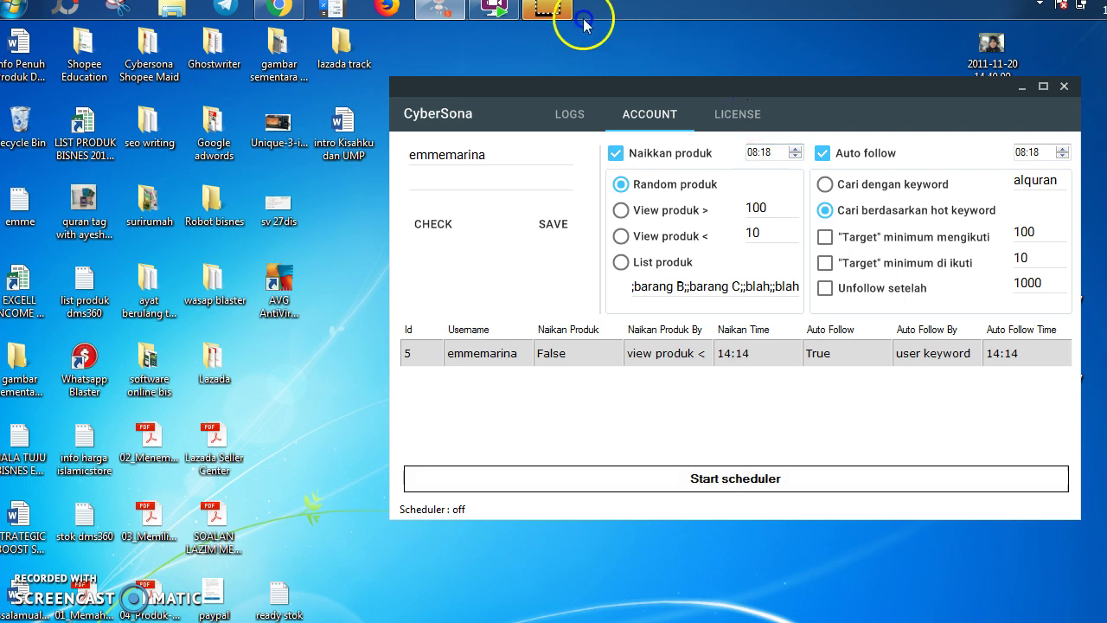